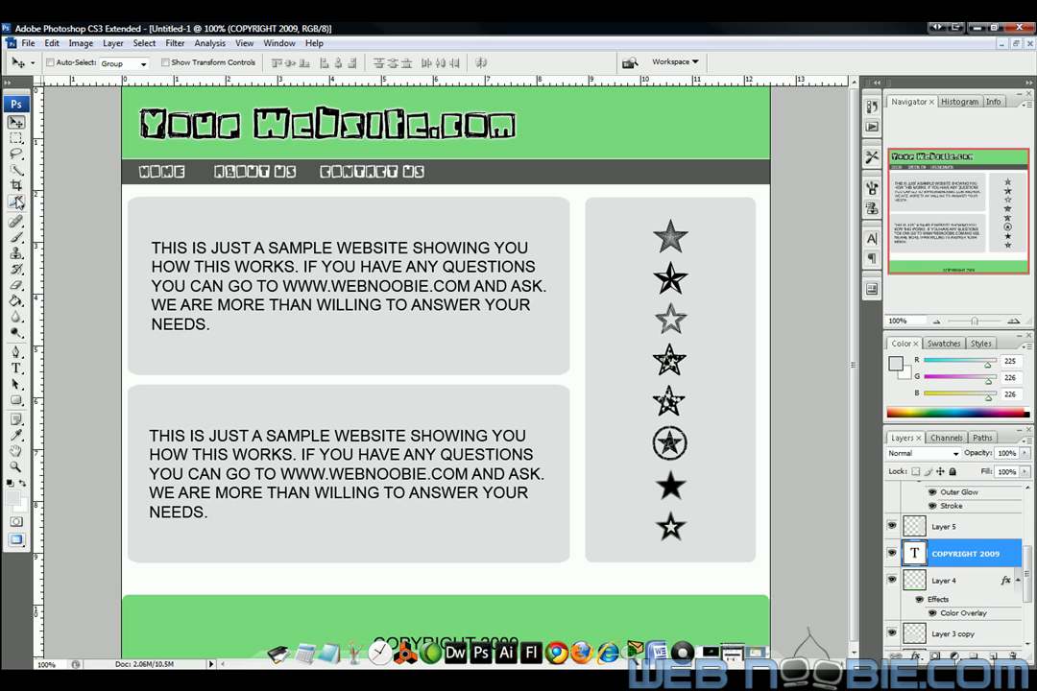
Choose the Slice Tool from the toolbox's slice tool flyout
{"action": "left_click", "coordinate": [16, 201]}
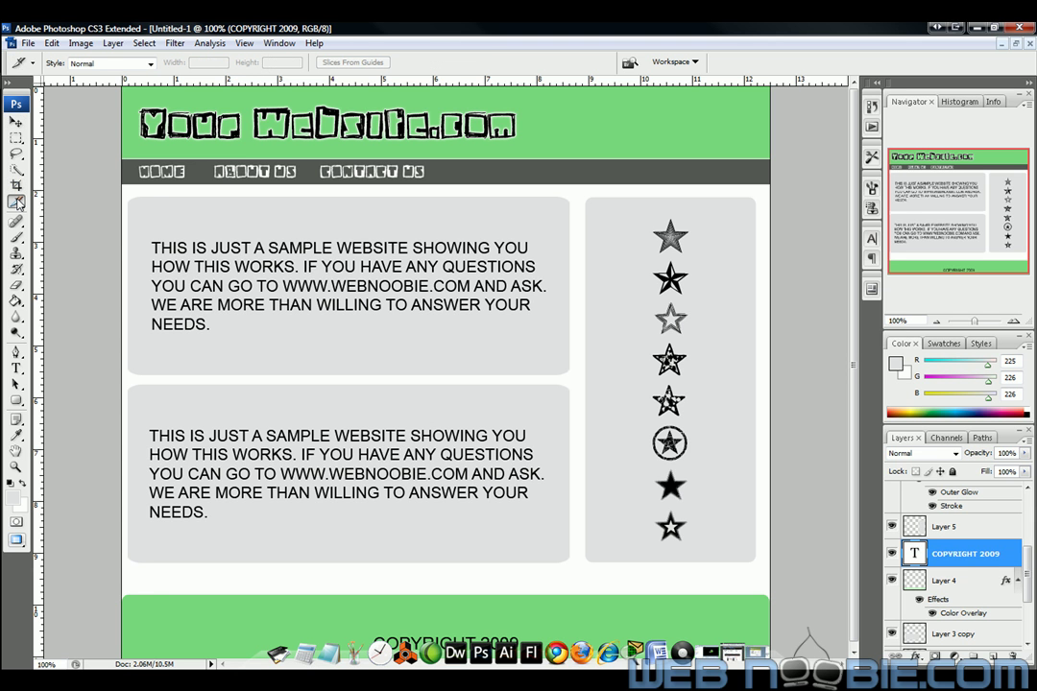
{"action": "left_click", "coordinate": [17, 202]}
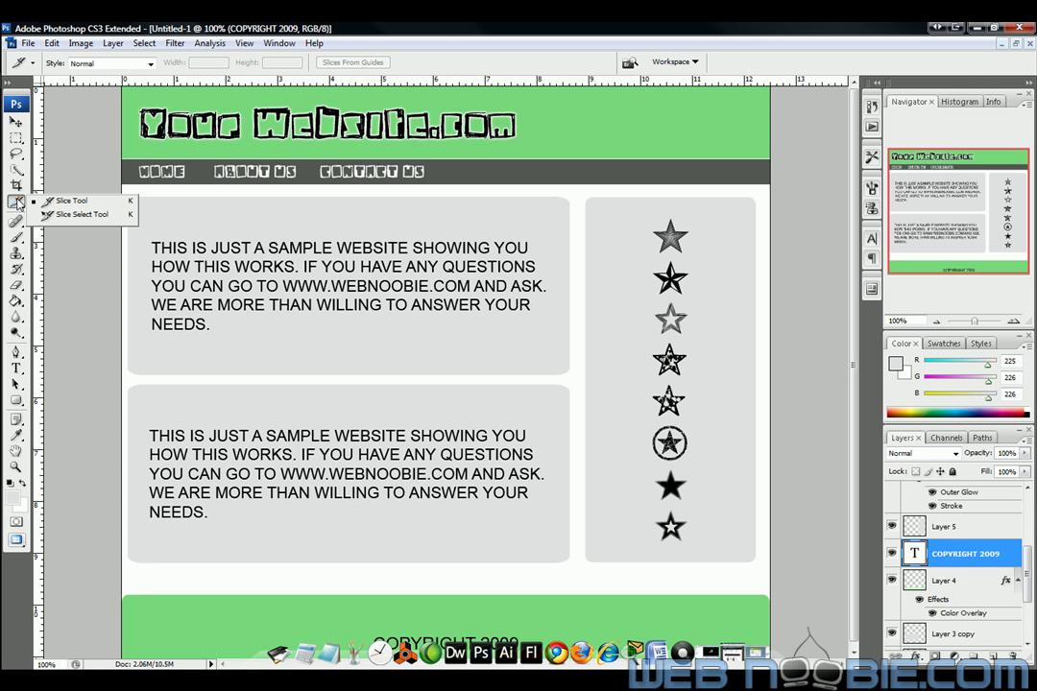
{"action": "left_click", "coordinate": [72, 201]}
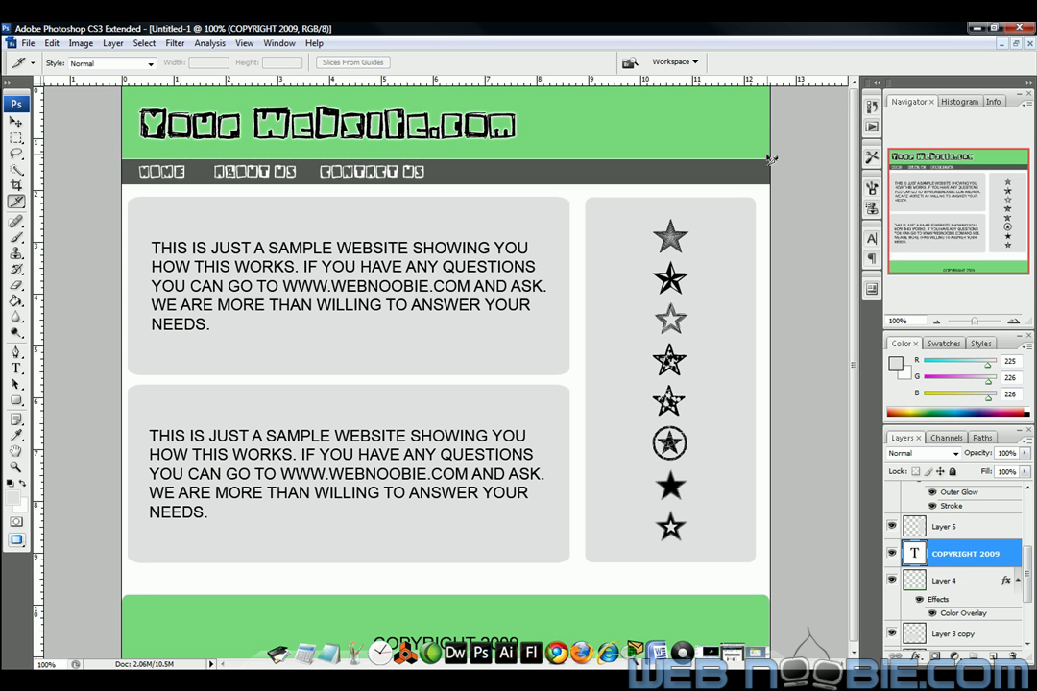
Draw slices over the green header banner and the HOME, ABOUT US and CONTACT US buttons
{"action": "left_click_drag", "start_coordinate": [122, 86], "coordinate": [769, 157]}
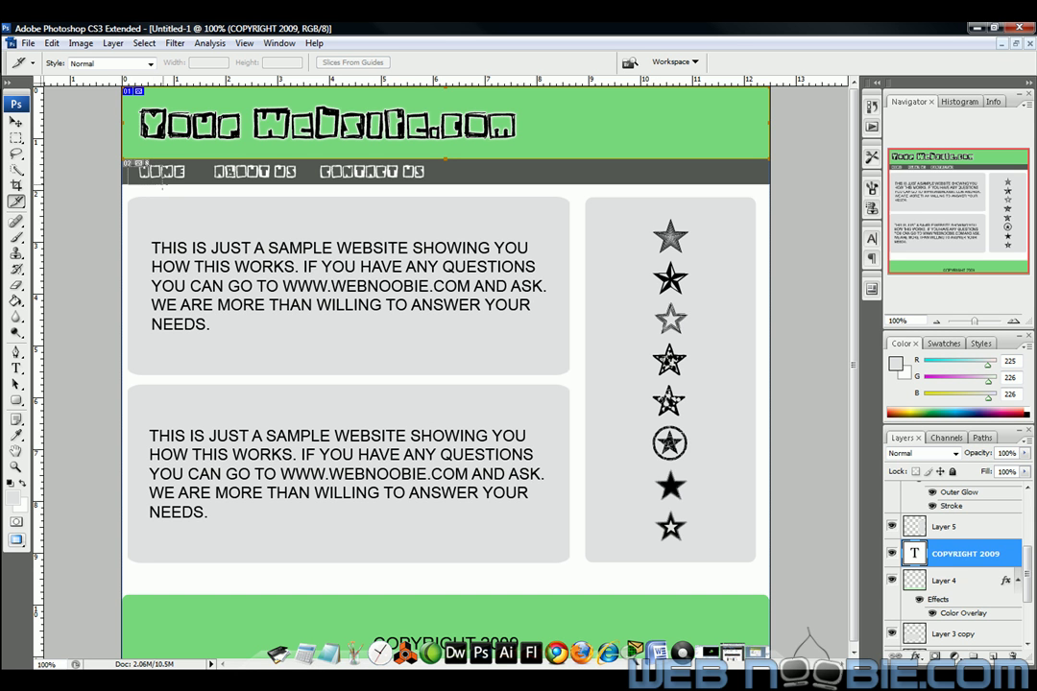
{"action": "left_click_drag", "start_coordinate": [128, 163], "coordinate": [200, 185]}
{"action": "left_click_drag", "start_coordinate": [200, 186], "coordinate": [200, 185]}
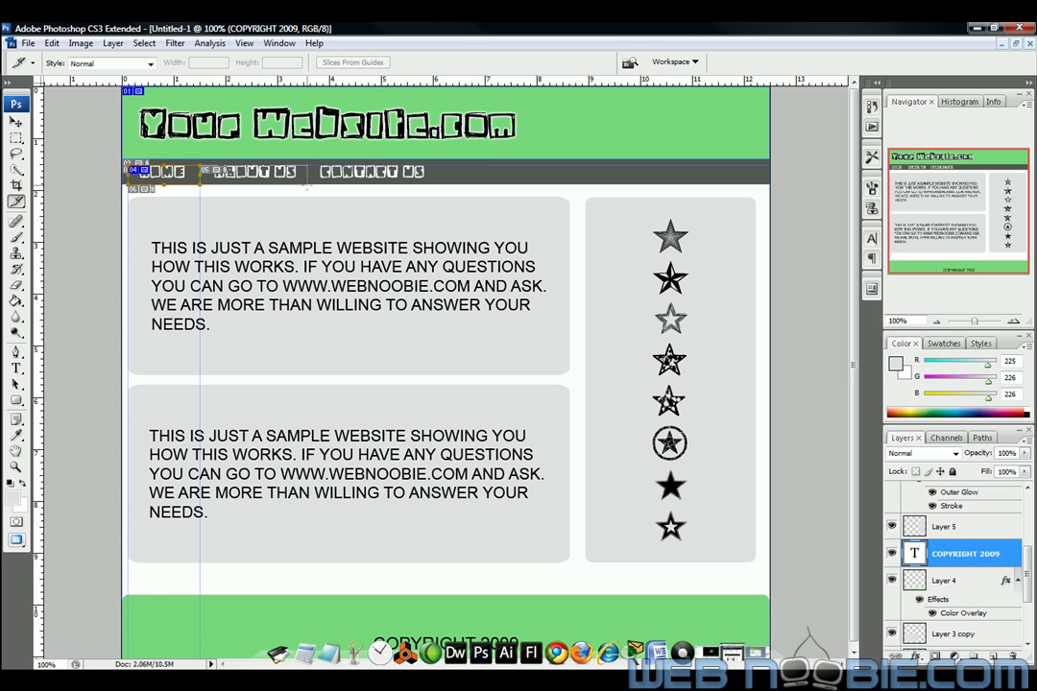
{"action": "left_click", "coordinate": [257, 171]}
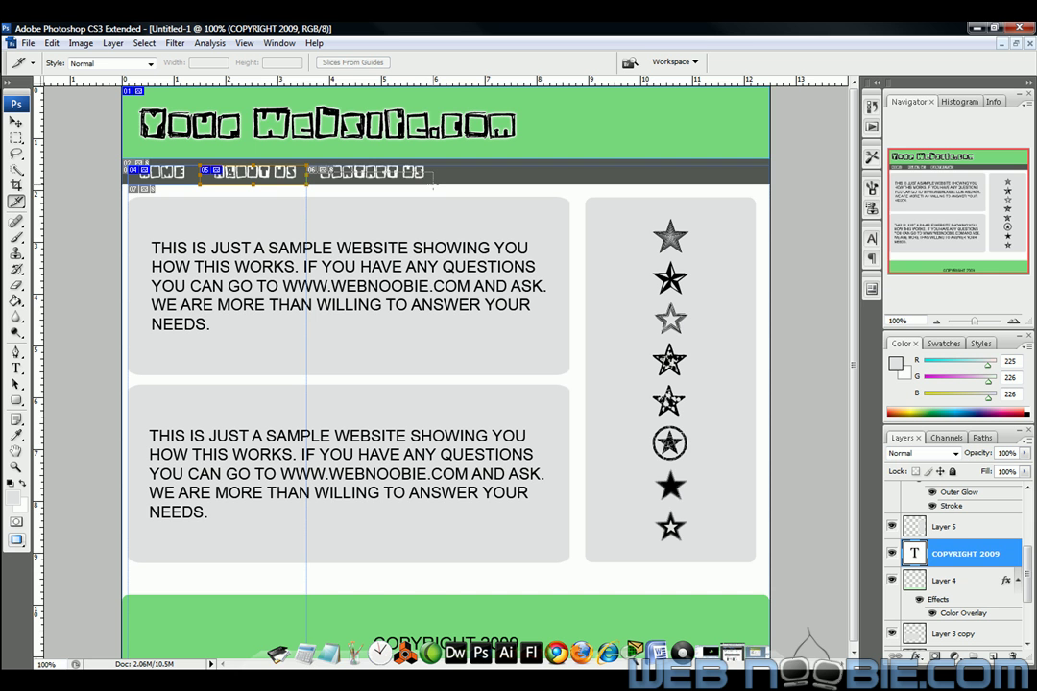
{"action": "left_click_drag", "start_coordinate": [307, 165], "coordinate": [435, 184]}
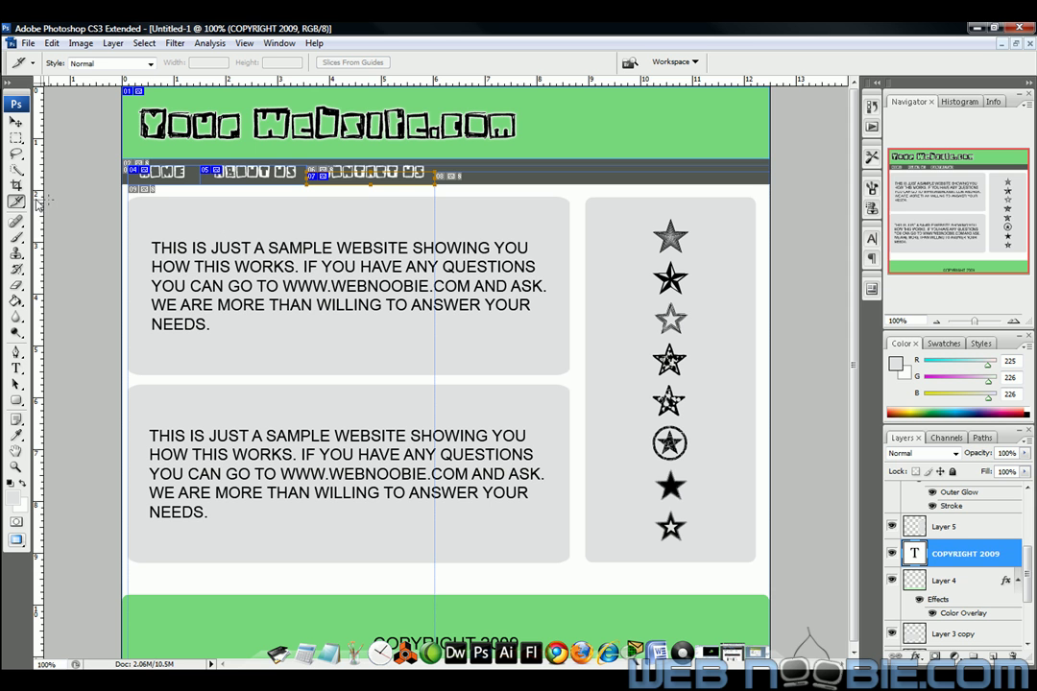
With the Slice Select Tool, select the HOME slice and remove the stray slice beside it
{"action": "left_click", "coordinate": [17, 202]}
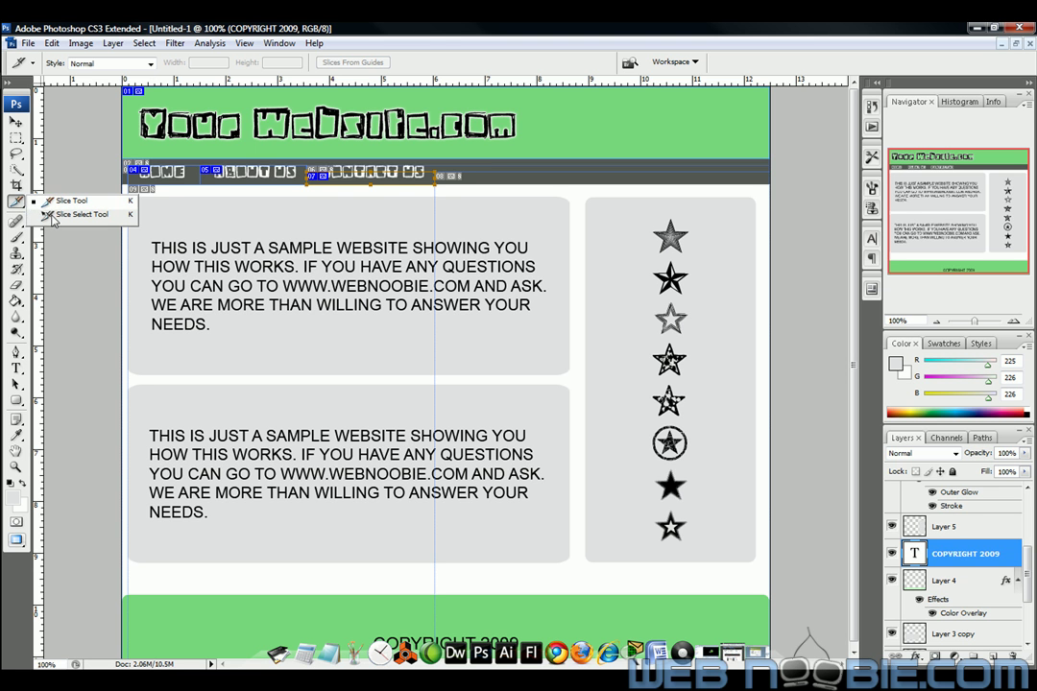
{"action": "left_click", "coordinate": [54, 216]}
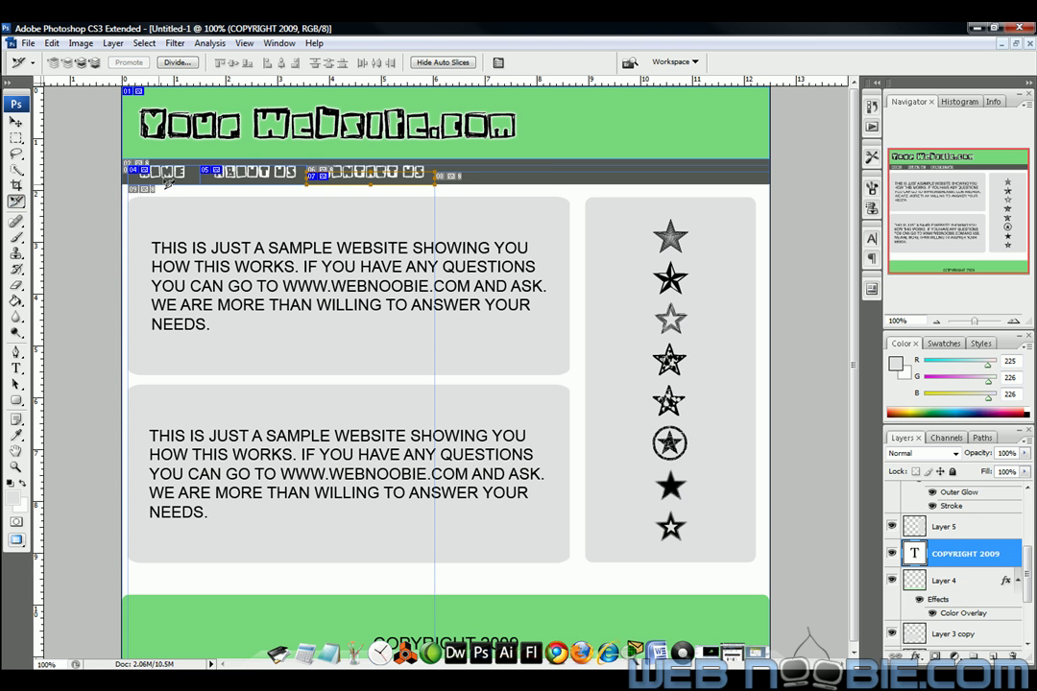
{"action": "left_click", "coordinate": [170, 179]}
{"action": "left_click_drag", "start_coordinate": [173, 171], "coordinate": [134, 175]}
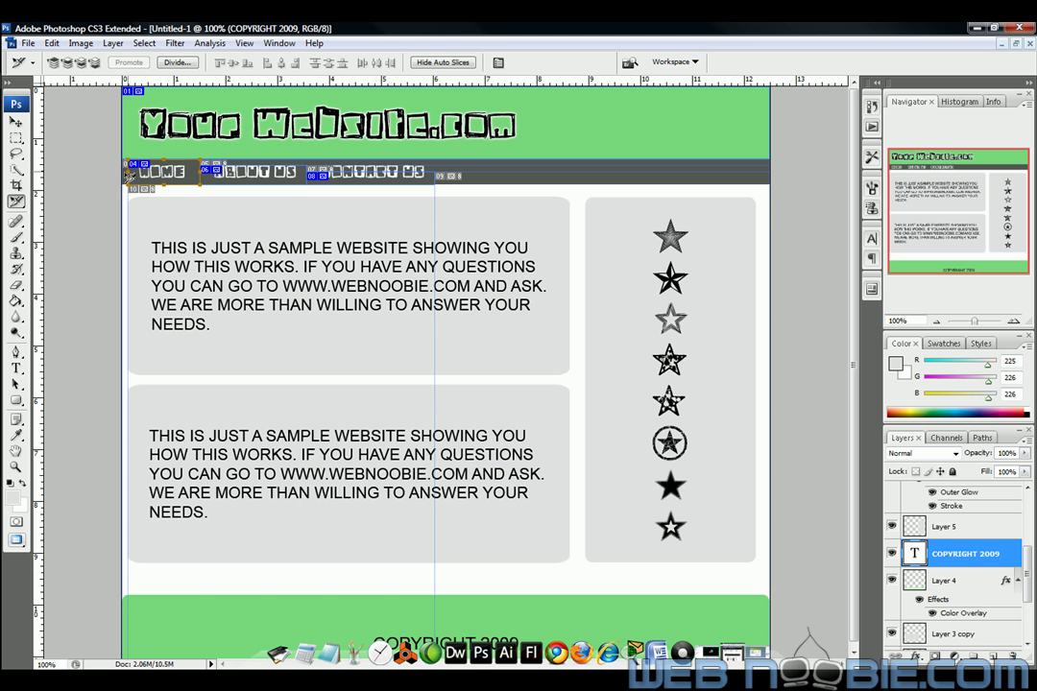
{"action": "key", "text": "ctrl+z"}
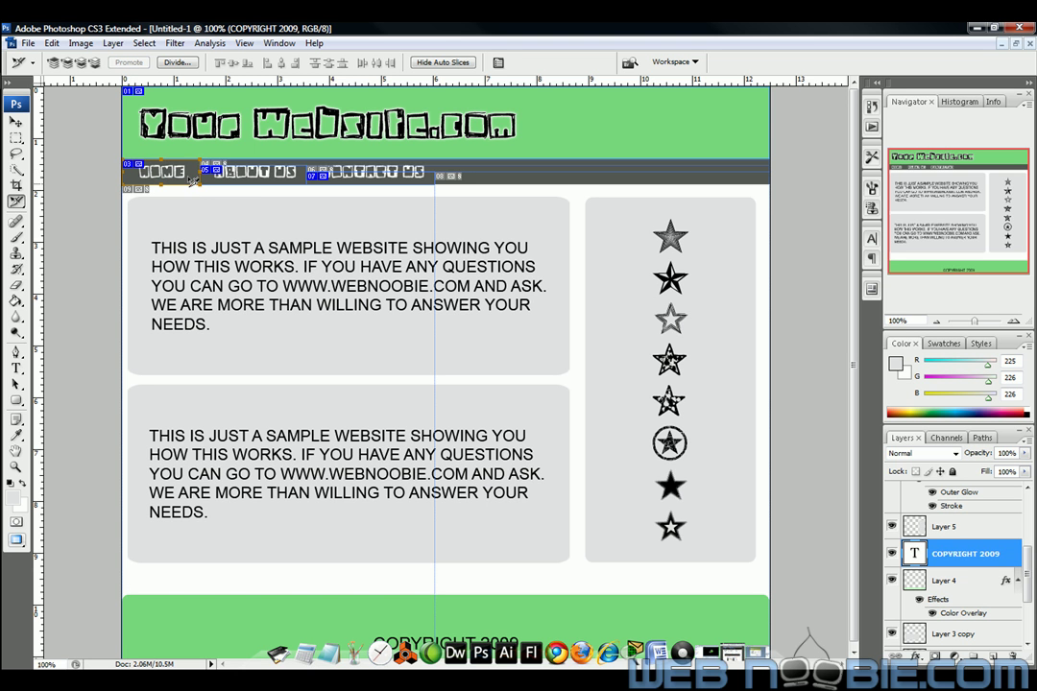
Remove the leftover slice near ABOUT US and align the CONTACT US slice with the nav bar
{"action": "left_click", "coordinate": [262, 172]}
{"action": "key", "text": "ctrl+alt+z"}
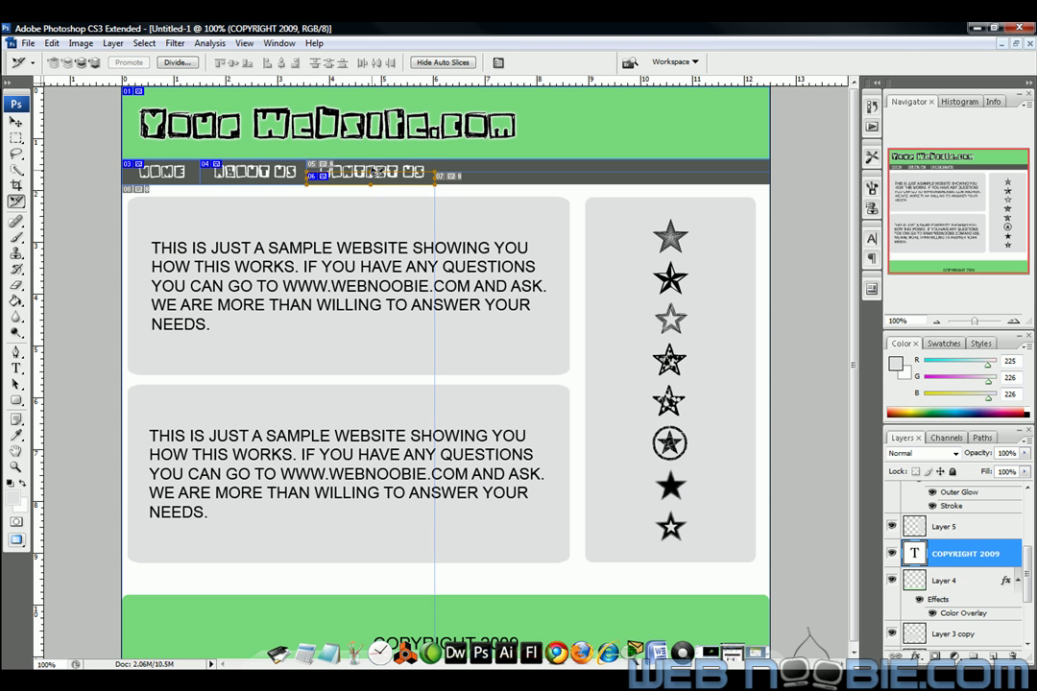
{"action": "left_click", "coordinate": [374, 172]}
{"action": "left_click_drag", "start_coordinate": [375, 171], "coordinate": [375, 165]}
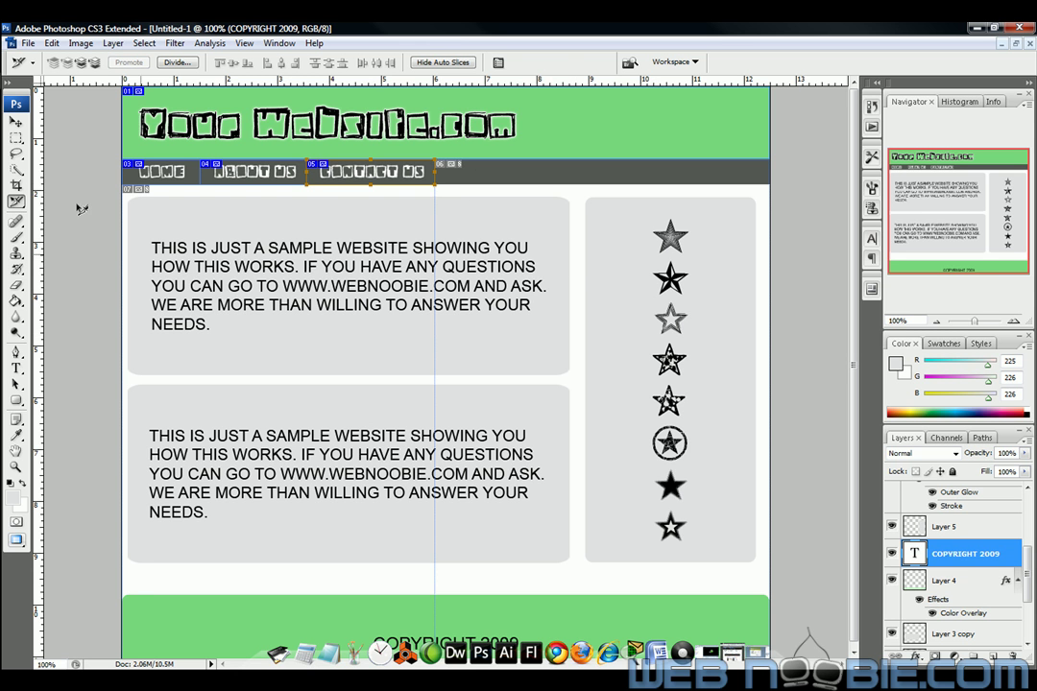
With the Slice Tool, draw slices over the upper and lower text boxes
{"action": "left_click", "coordinate": [16, 201]}
{"action": "left_click", "coordinate": [60, 202]}
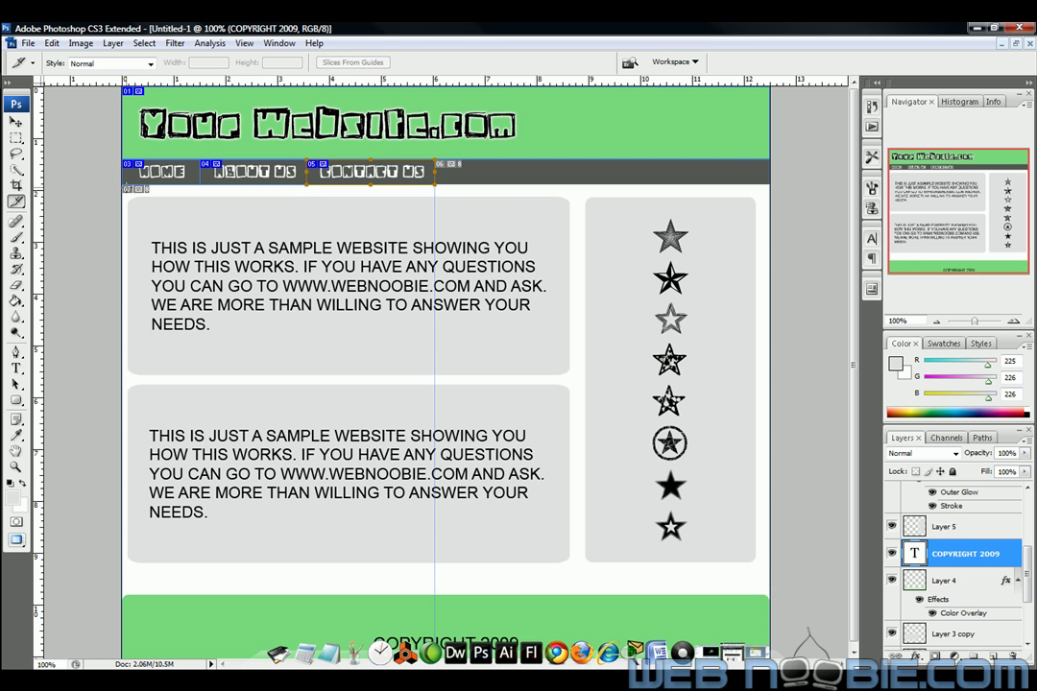
{"action": "left_click_drag", "start_coordinate": [130, 195], "coordinate": [576, 381]}
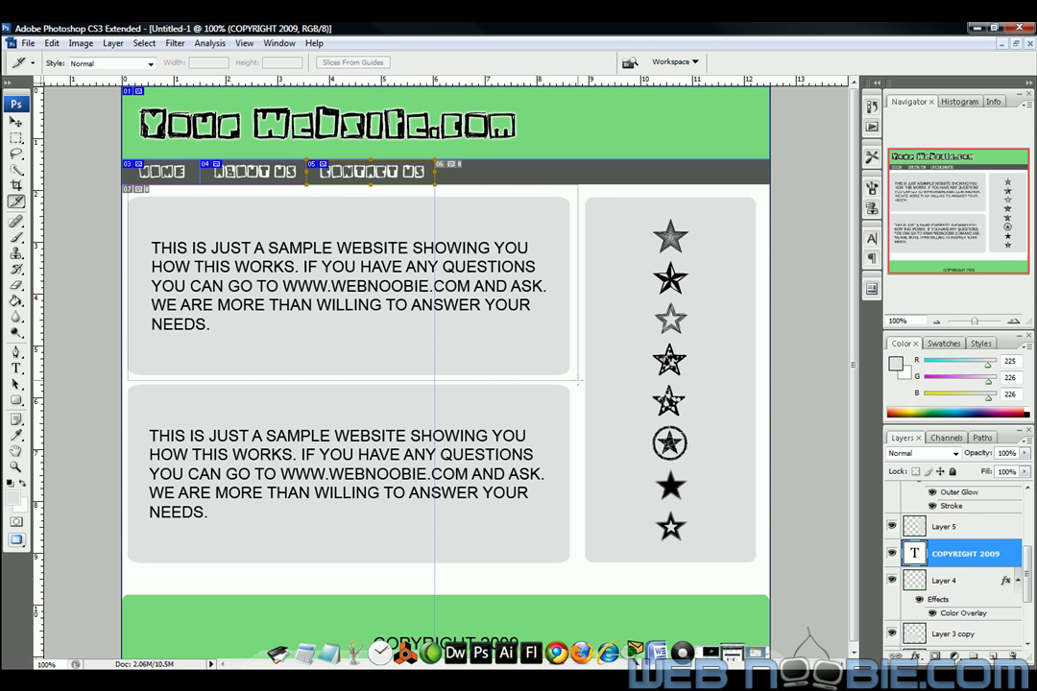
{"action": "left_click_drag", "start_coordinate": [578, 380], "coordinate": [578, 381]}
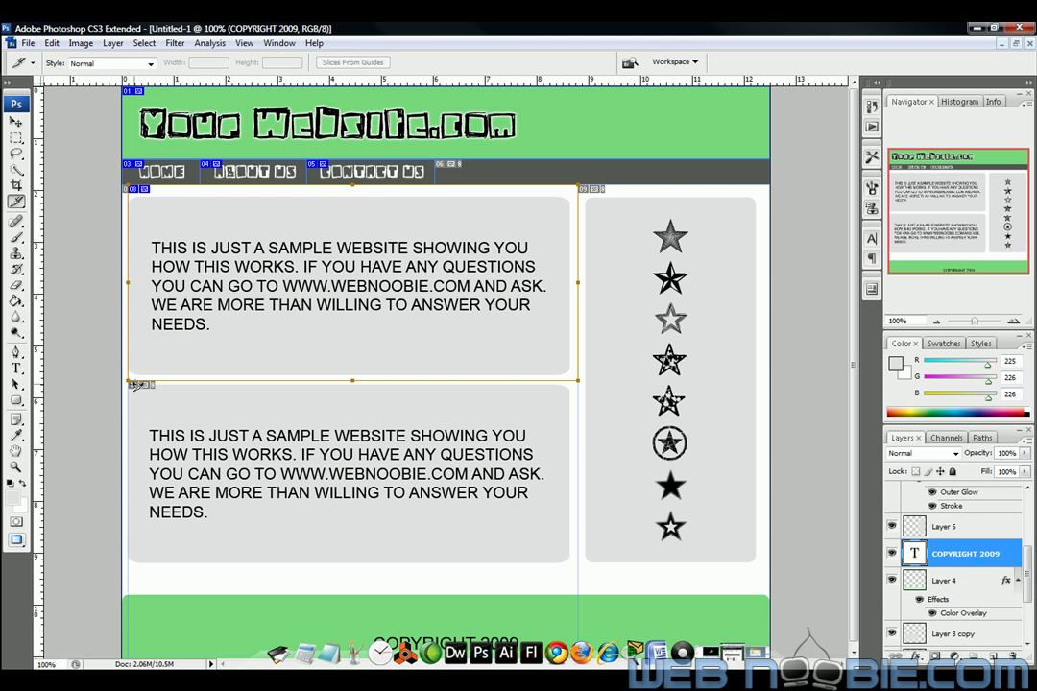
{"action": "left_click_drag", "start_coordinate": [127, 383], "coordinate": [578, 580]}
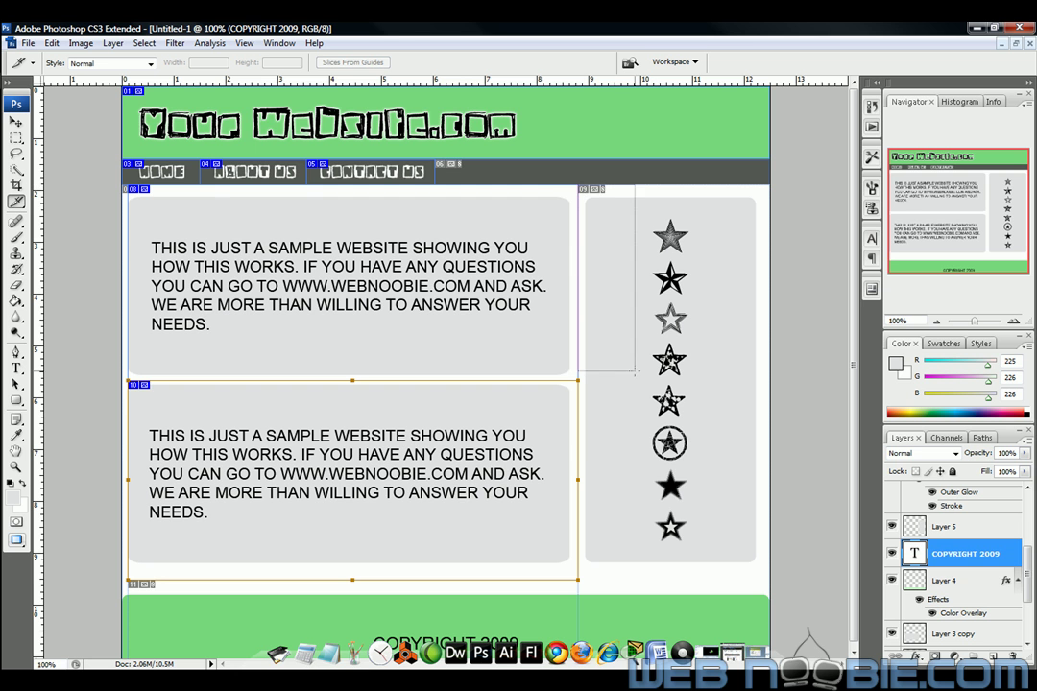
Slice the star column on the right and the green footer
{"action": "left_click_drag", "start_coordinate": [579, 185], "coordinate": [769, 580]}
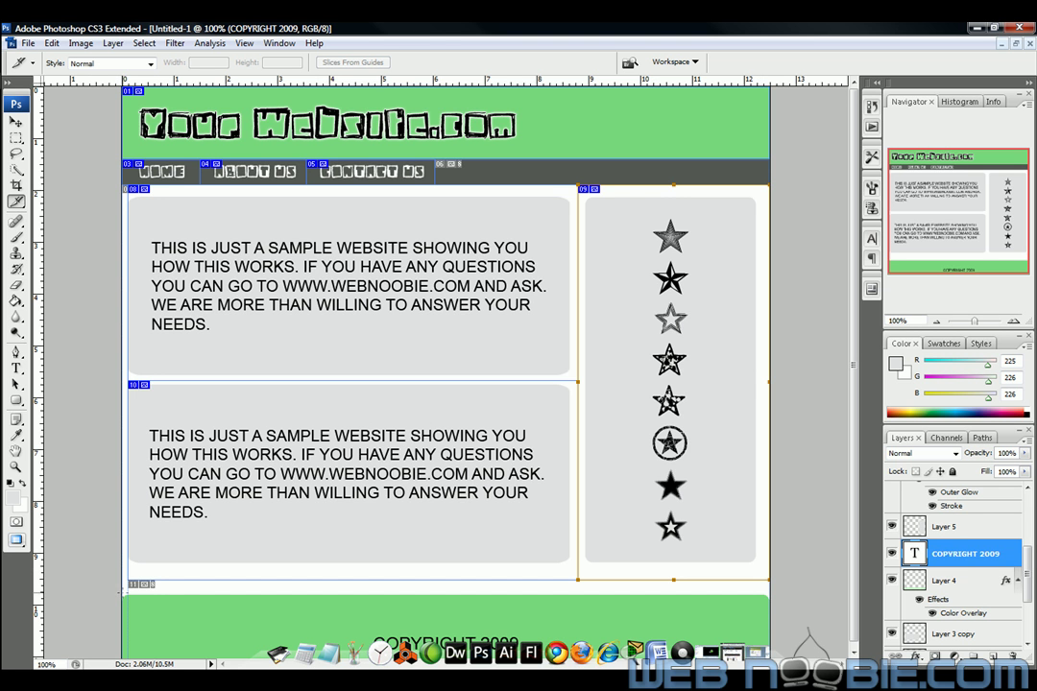
{"action": "scroll", "coordinate": [122, 592], "scroll_direction": "down", "scroll_amount": 1}
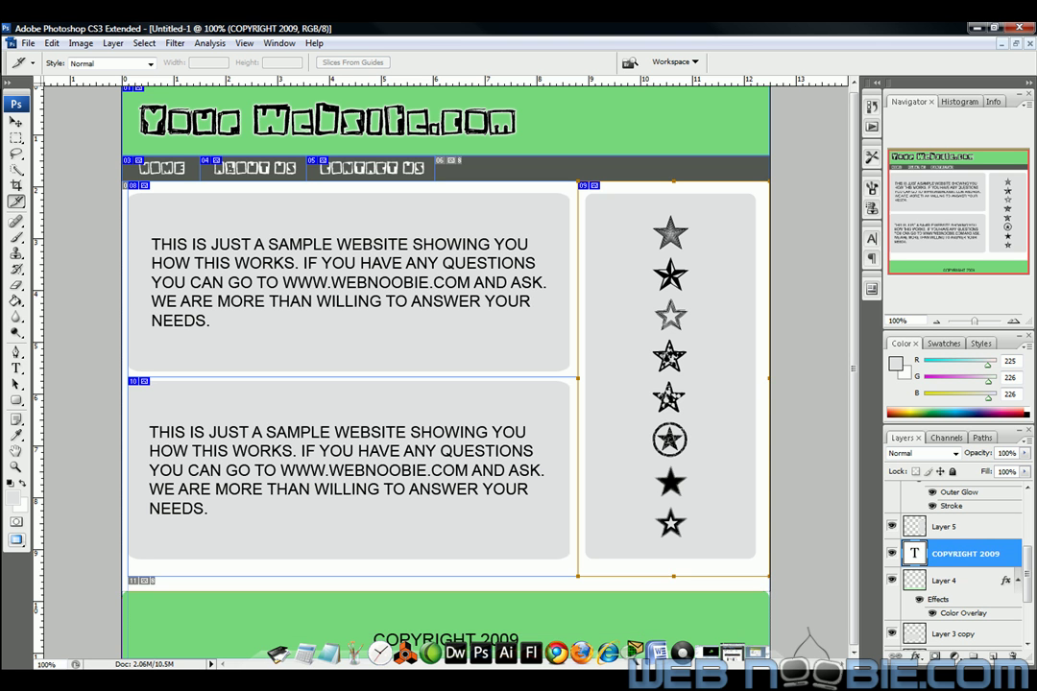
{"action": "left_click_drag", "start_coordinate": [122, 591], "coordinate": [769, 672]}
With the Slice Select Tool, extend the upper text-box slice's left edge to the page edge
{"action": "left_click", "coordinate": [17, 201]}
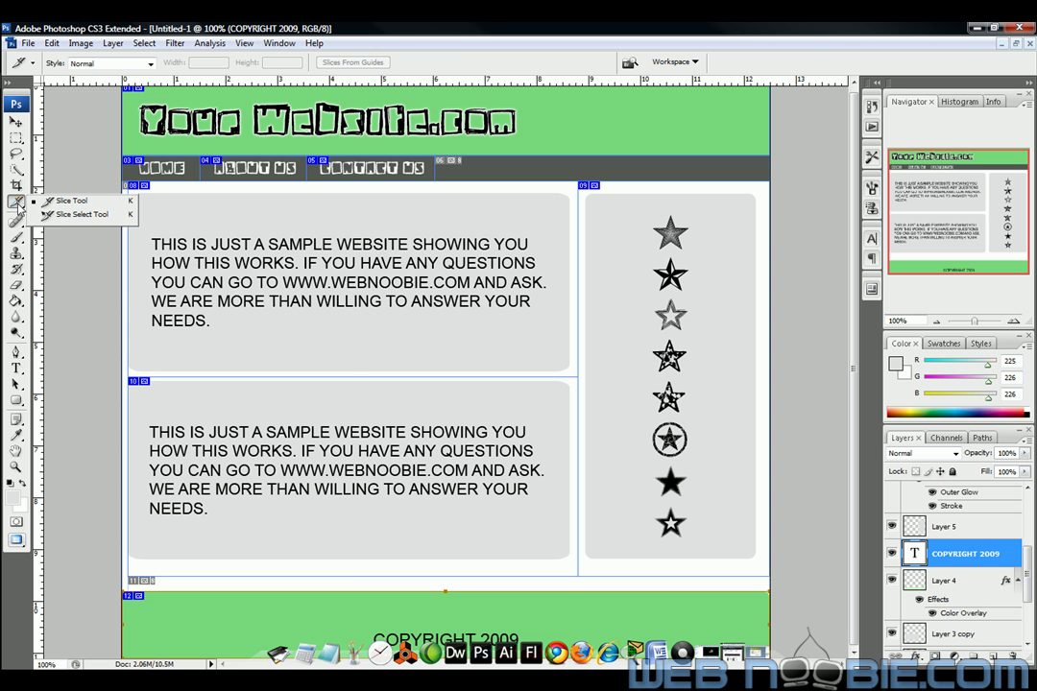
{"action": "left_click", "coordinate": [72, 214]}
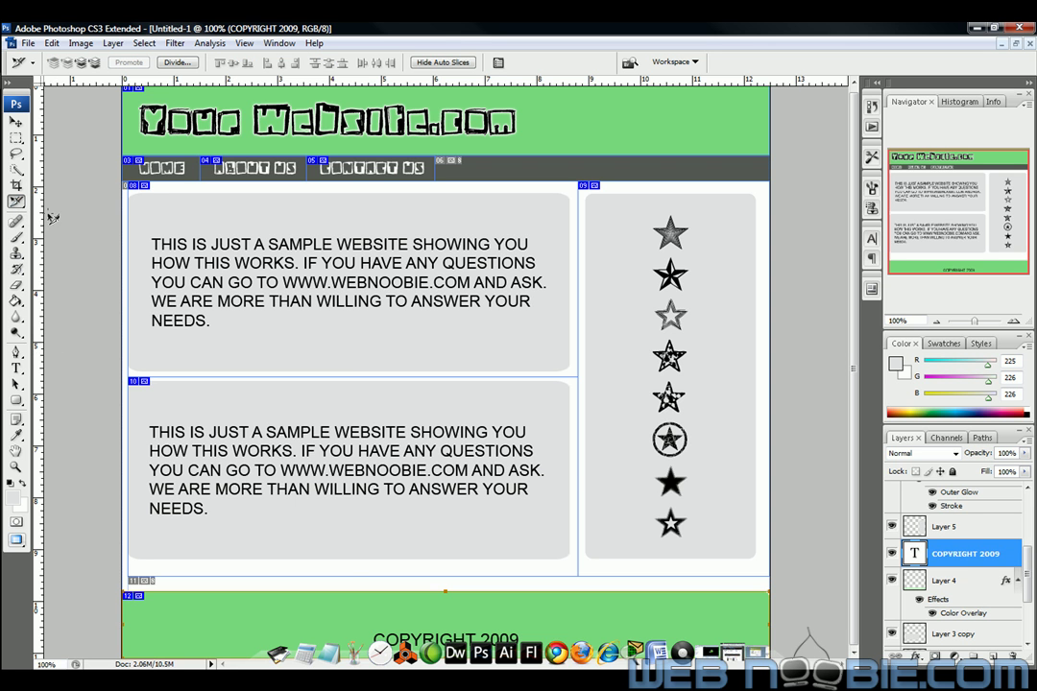
{"action": "left_click", "coordinate": [247, 428]}
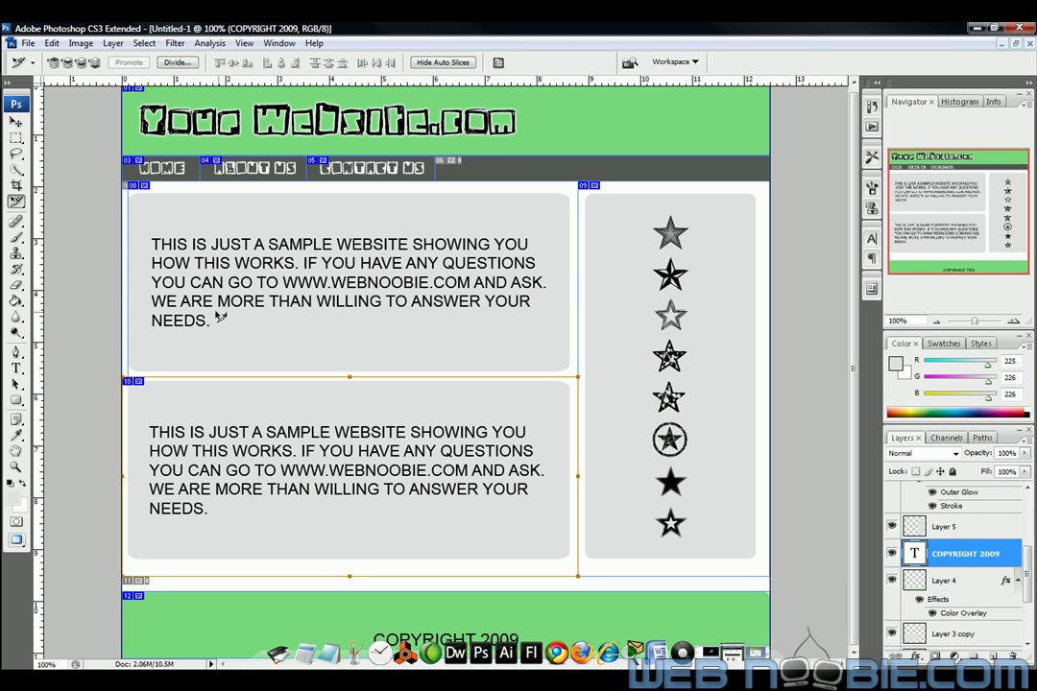
{"action": "left_click", "coordinate": [140, 285]}
{"action": "left_click_drag", "start_coordinate": [127, 281], "coordinate": [122, 280]}
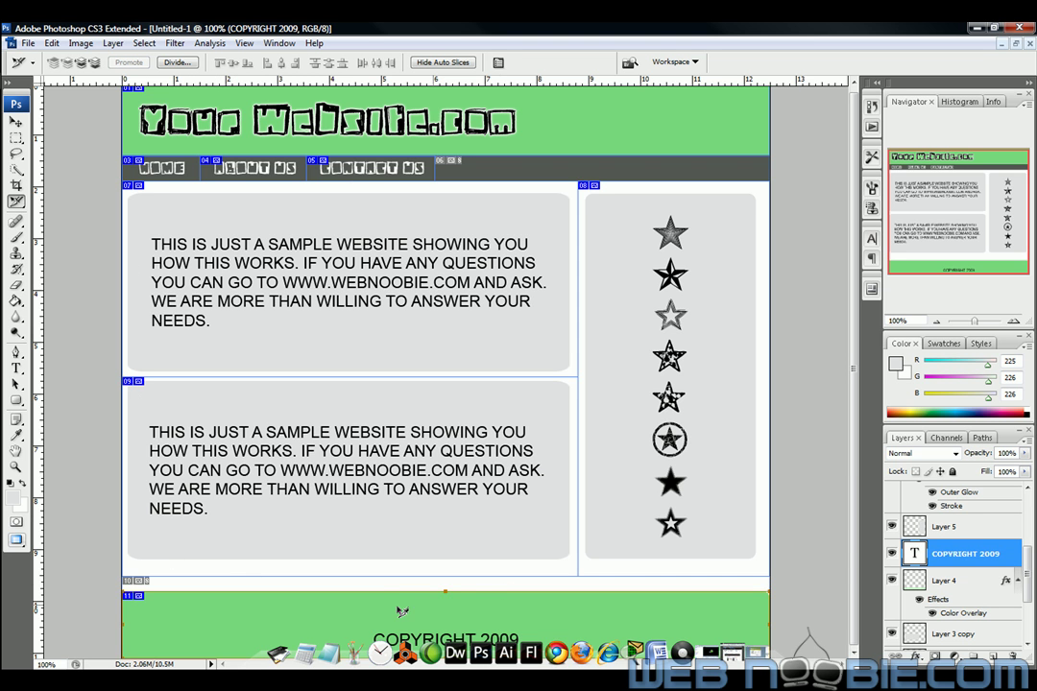
Select each slice in turn, from the footer up to the header banner
{"action": "left_click", "coordinate": [486, 614]}
{"action": "left_click", "coordinate": [482, 586]}
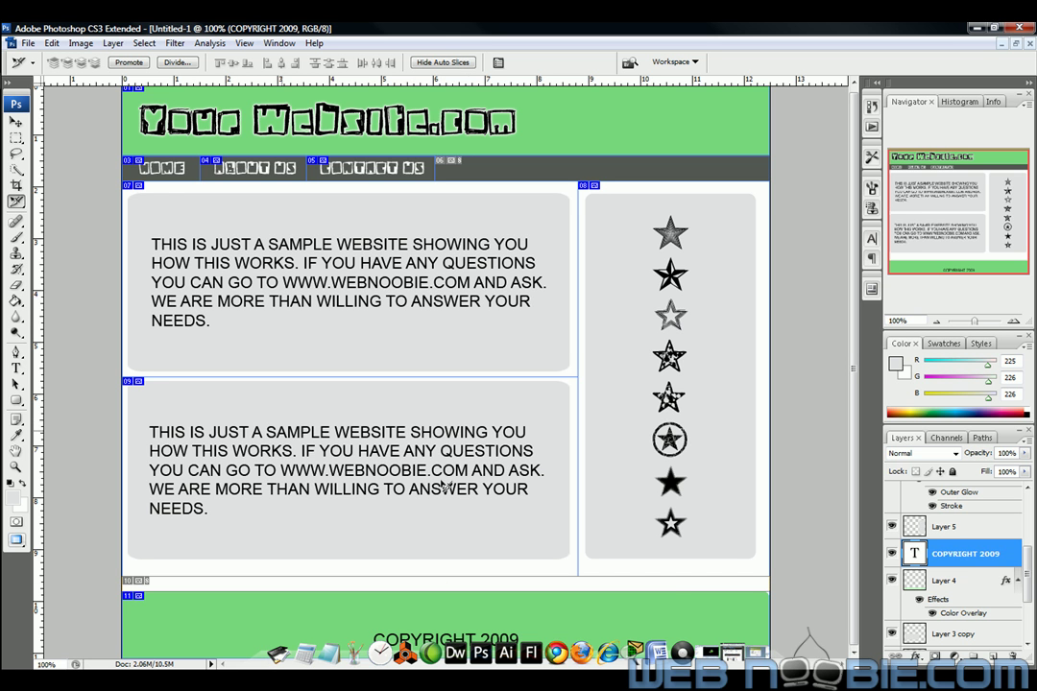
{"action": "left_click", "coordinate": [641, 411]}
{"action": "left_click", "coordinate": [376, 469]}
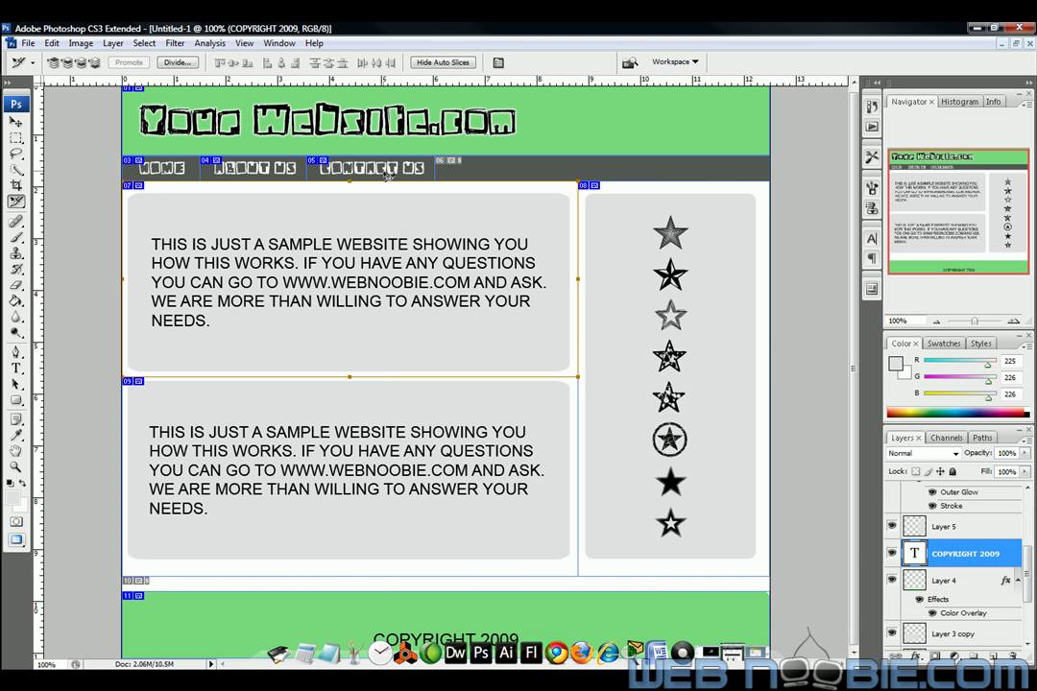
{"action": "left_click", "coordinate": [331, 168]}
{"action": "left_click", "coordinate": [176, 170]}
{"action": "left_click", "coordinate": [410, 122]}
Keep the header slice as an Image slice and name it 'header'
{"action": "double_click", "coordinate": [327, 109]}
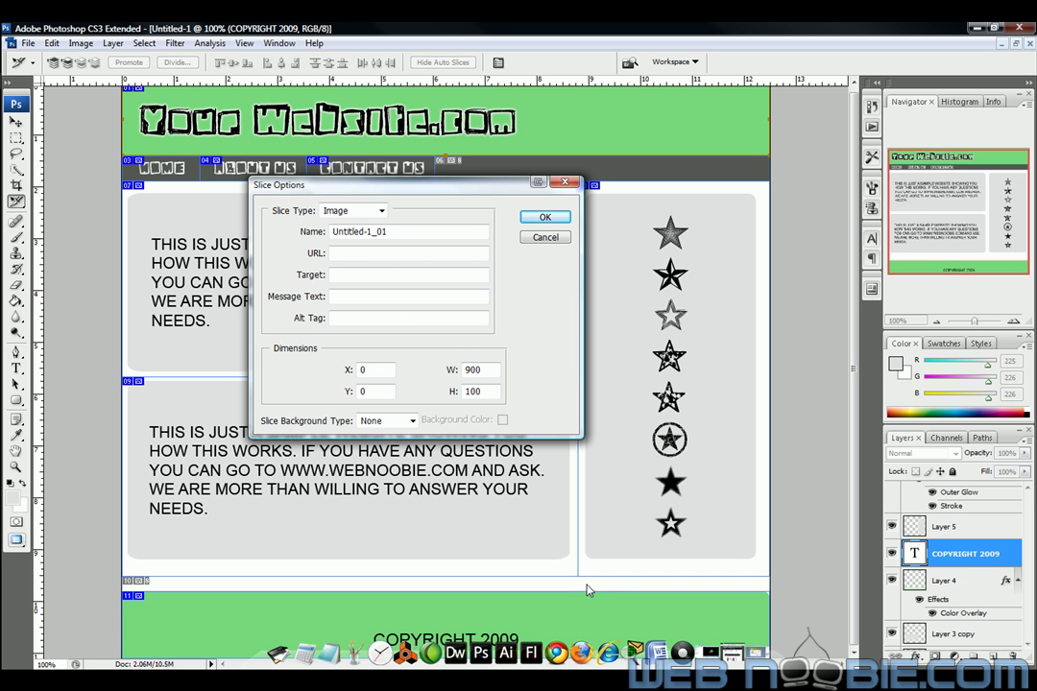
{"action": "left_click", "coordinate": [378, 211]}
{"action": "left_click", "coordinate": [365, 238]}
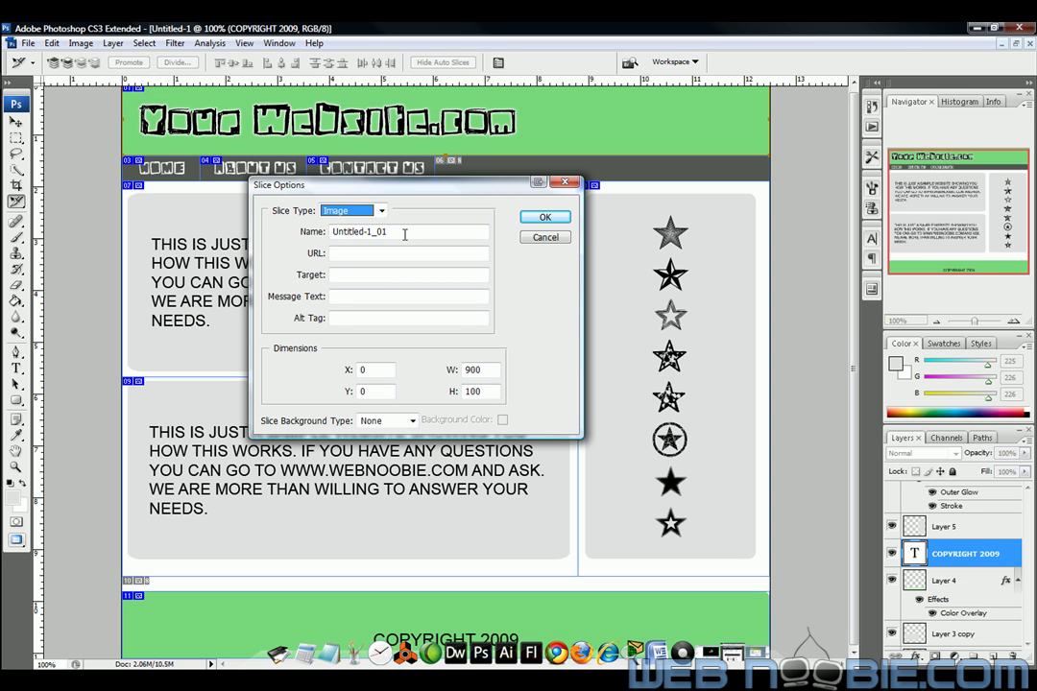
{"action": "left_click", "coordinate": [404, 230]}
{"action": "double_click", "coordinate": [404, 230]}
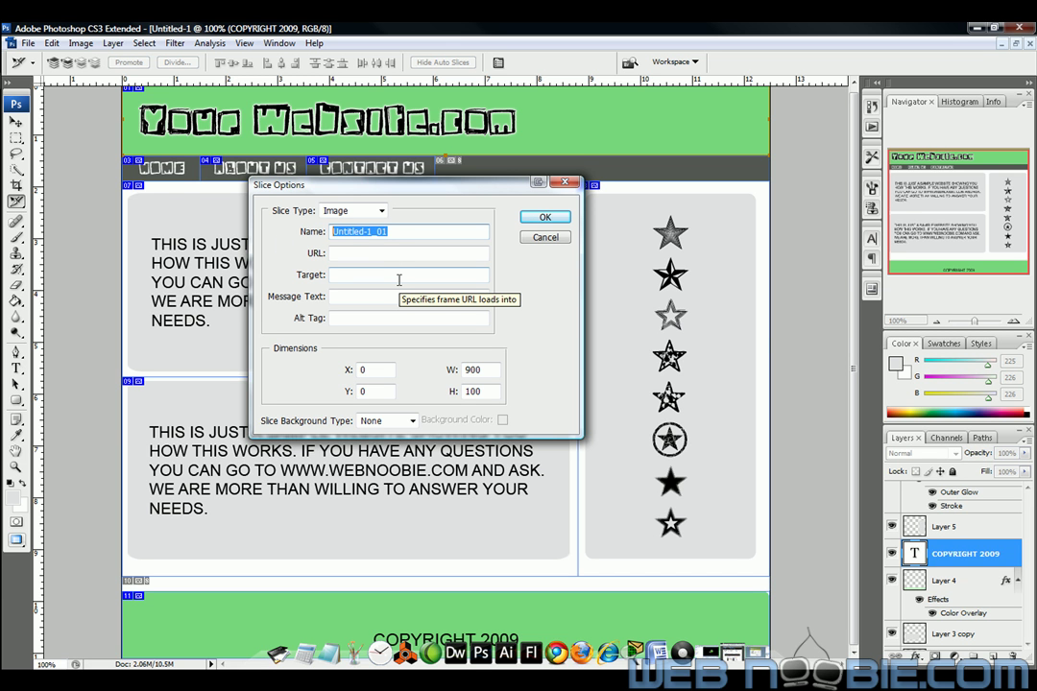
{"action": "type", "text": "hEADE"}
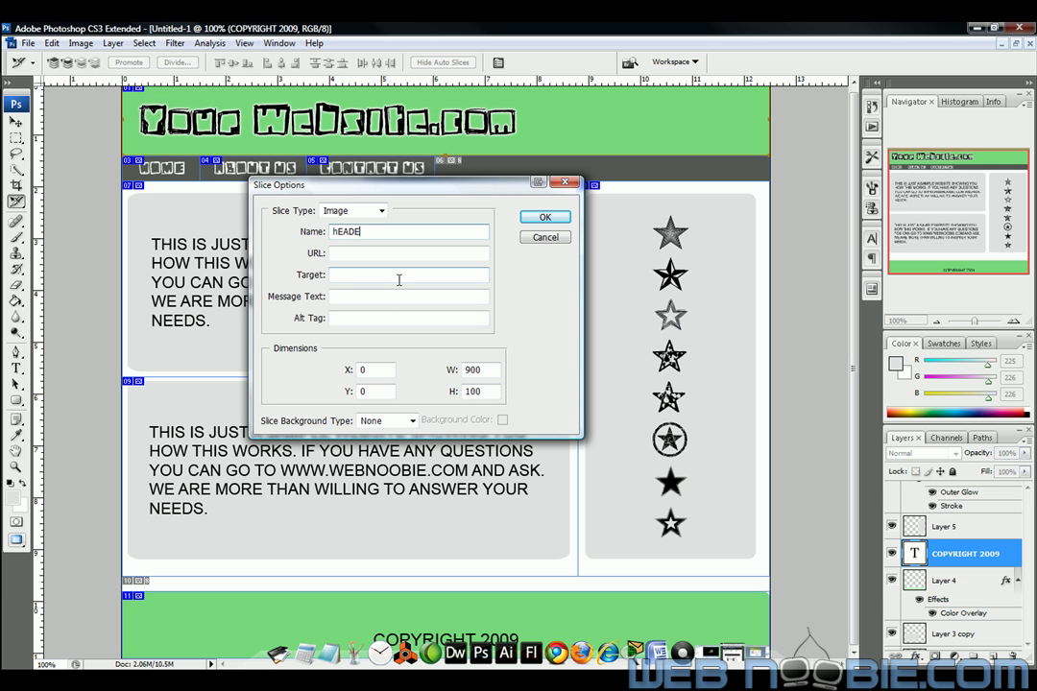
{"action": "key", "text": "BackSpace"}
{"action": "key", "text": "BackSpace"}
{"action": "key", "text": "BackSpace"}
{"action": "key", "text": "BackSpace"}
{"action": "type", "text": "header"}
{"action": "left_click", "coordinate": [545, 219]}
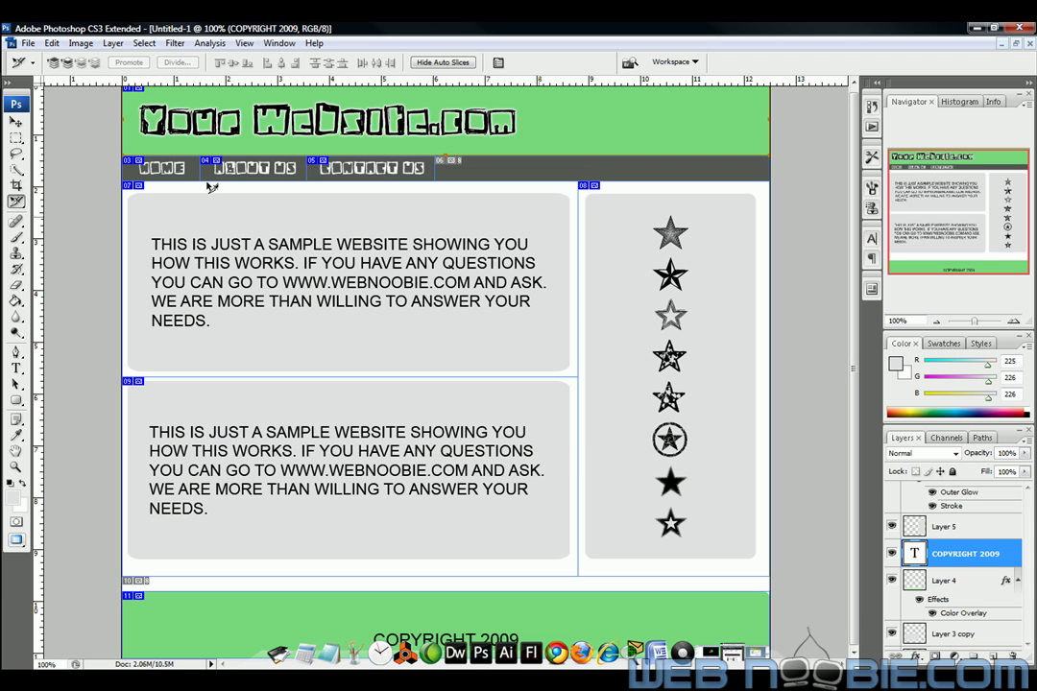
Name the HOME and ABOUT US slices 'home' and 'about us'
{"action": "double_click", "coordinate": [161, 169]}
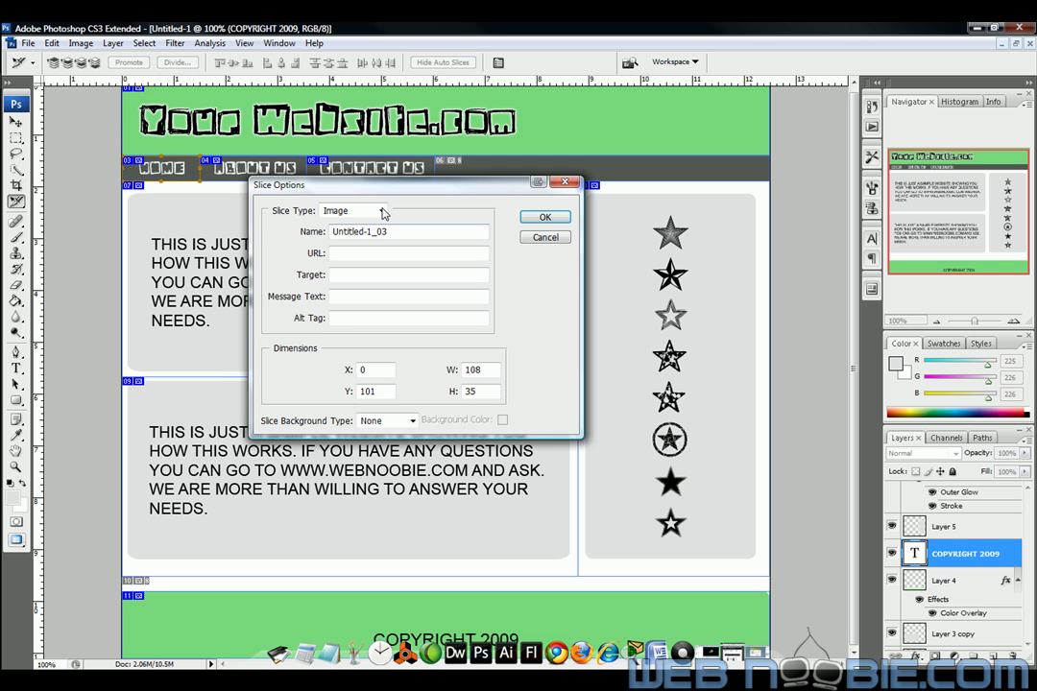
{"action": "key", "text": "Tab"}
{"action": "type", "text": "home"}
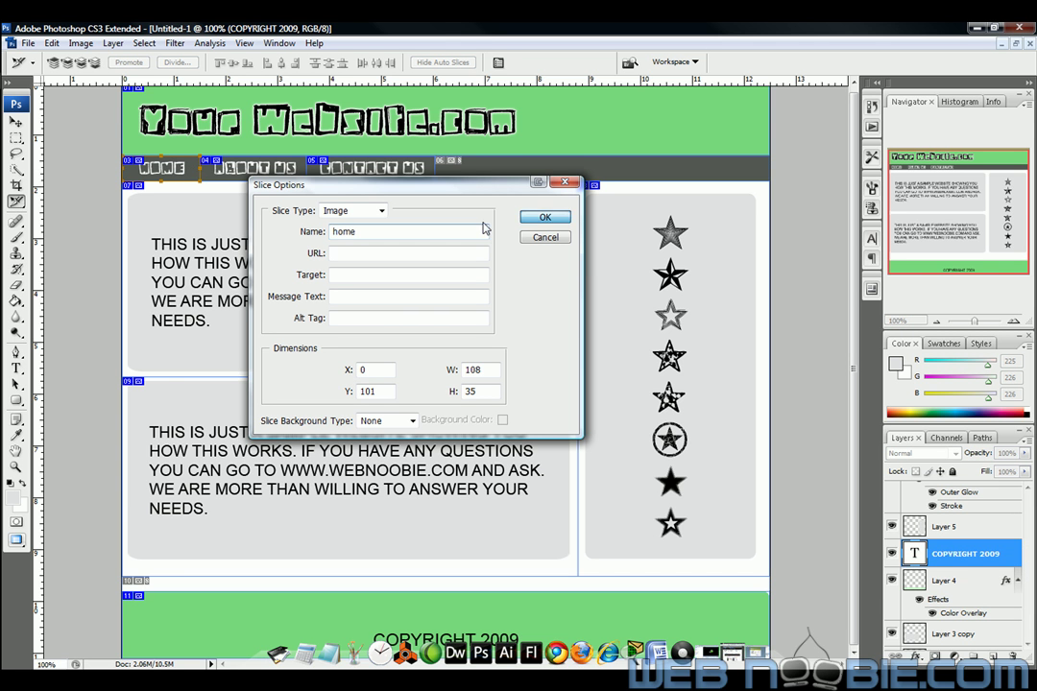
{"action": "left_click", "coordinate": [562, 216]}
{"action": "double_click", "coordinate": [249, 170]}
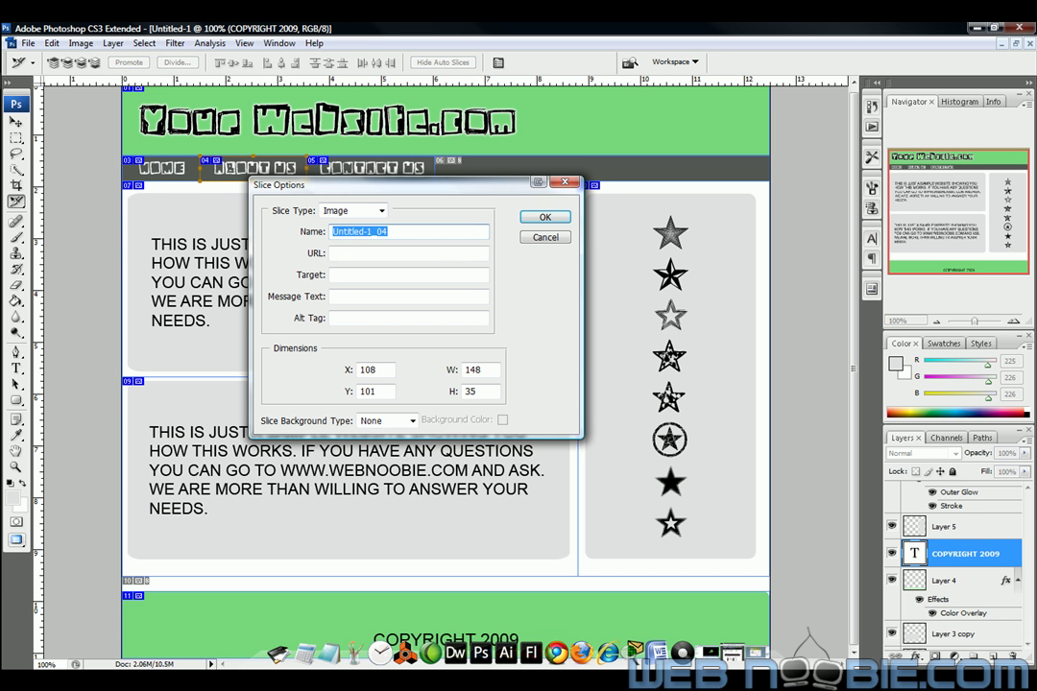
{"action": "type", "text": "about ut"}
{"action": "key", "text": "BackSpace"}
{"action": "type", "text": "s"}
{"action": "key", "text": "Return"}
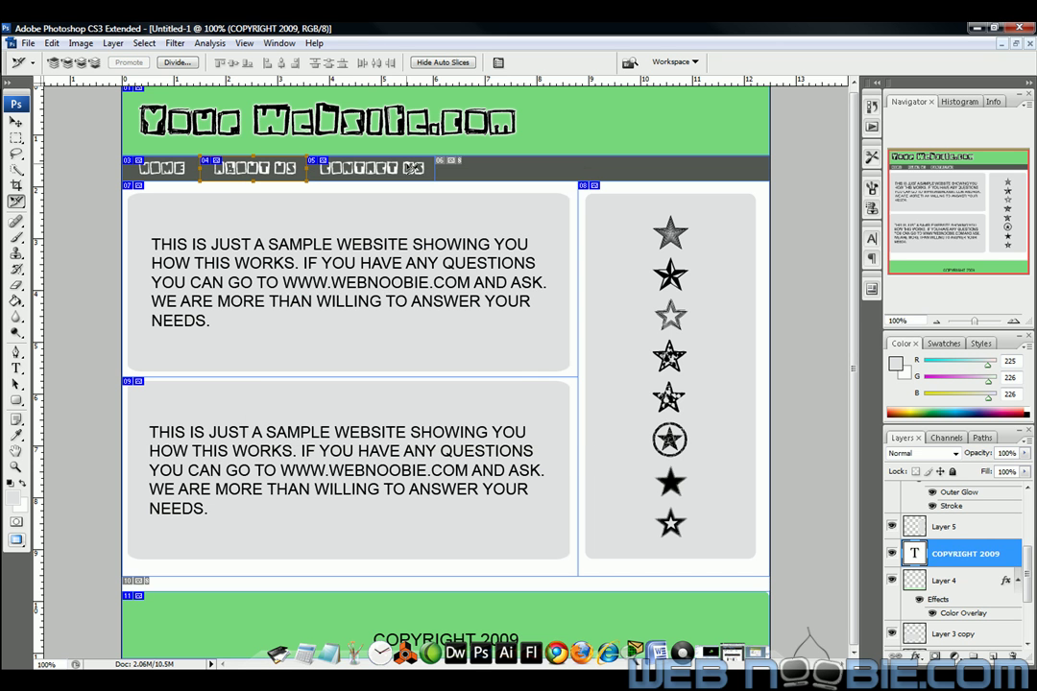
Name the CONTACT US and gray bar slices 'contact us' and 'gray title bar right'
{"action": "double_click", "coordinate": [412, 169]}
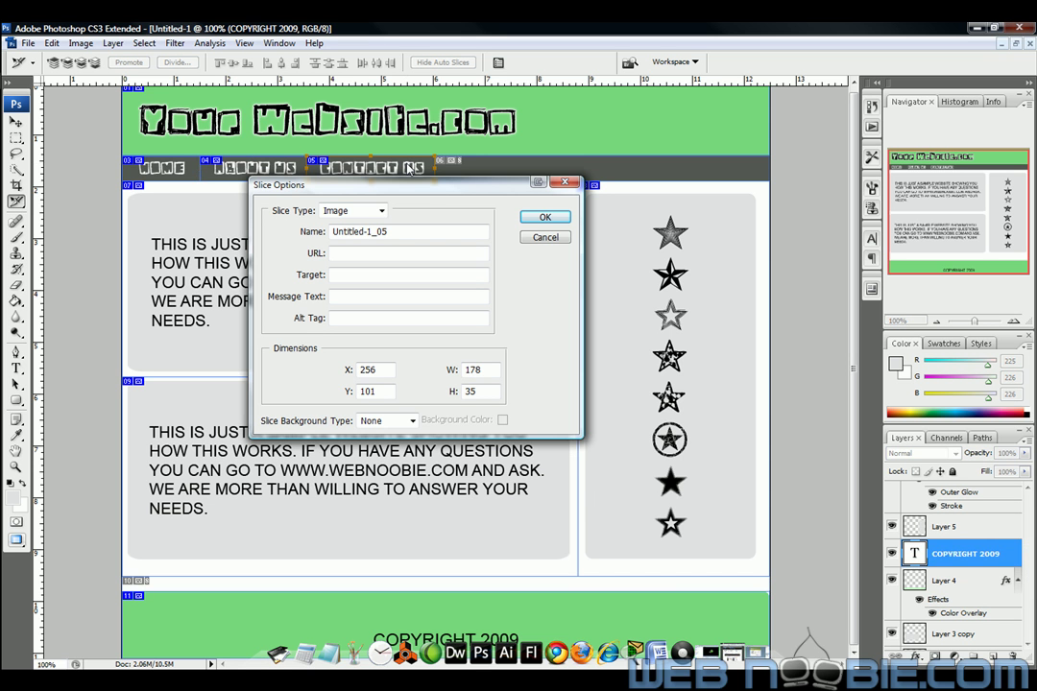
{"action": "key", "text": "Tab"}
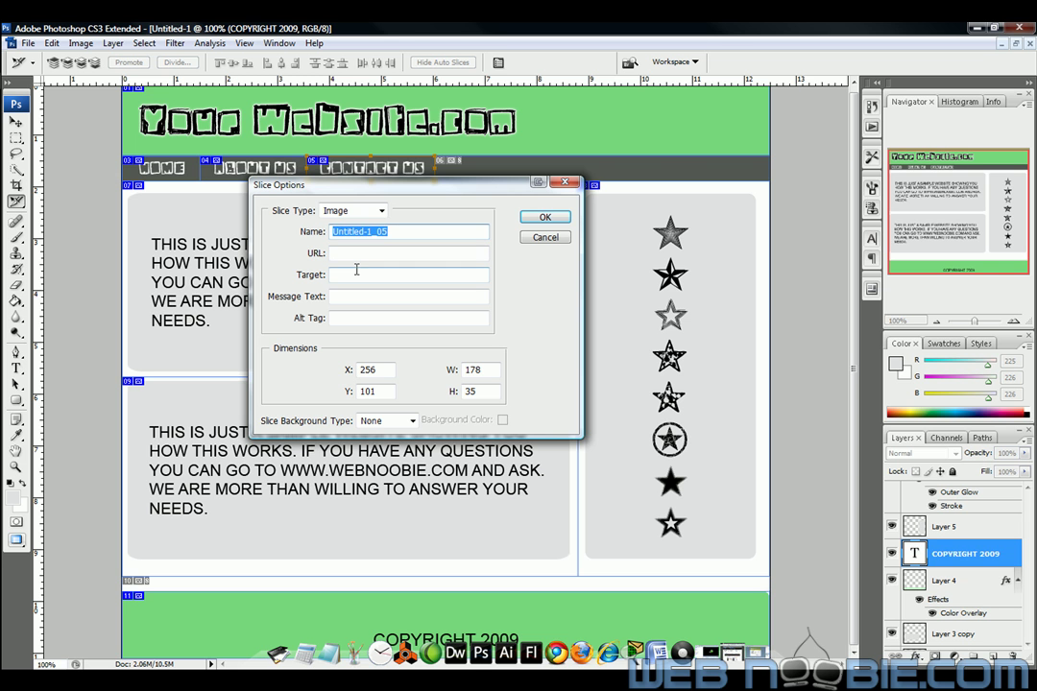
{"action": "type", "text": "contact us"}
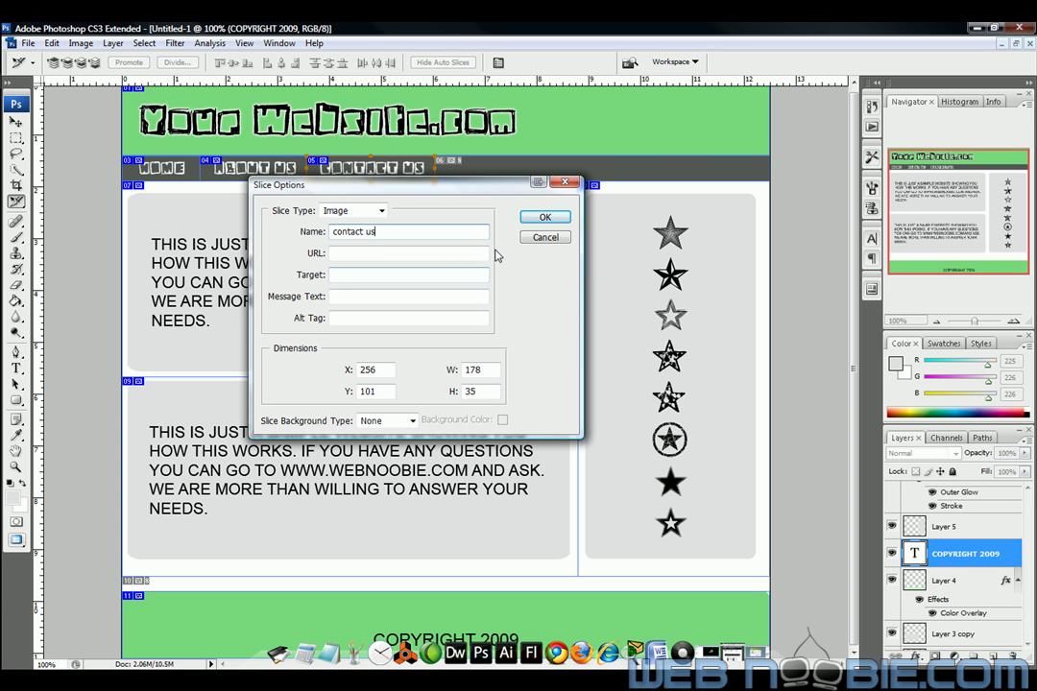
{"action": "left_click", "coordinate": [540, 218]}
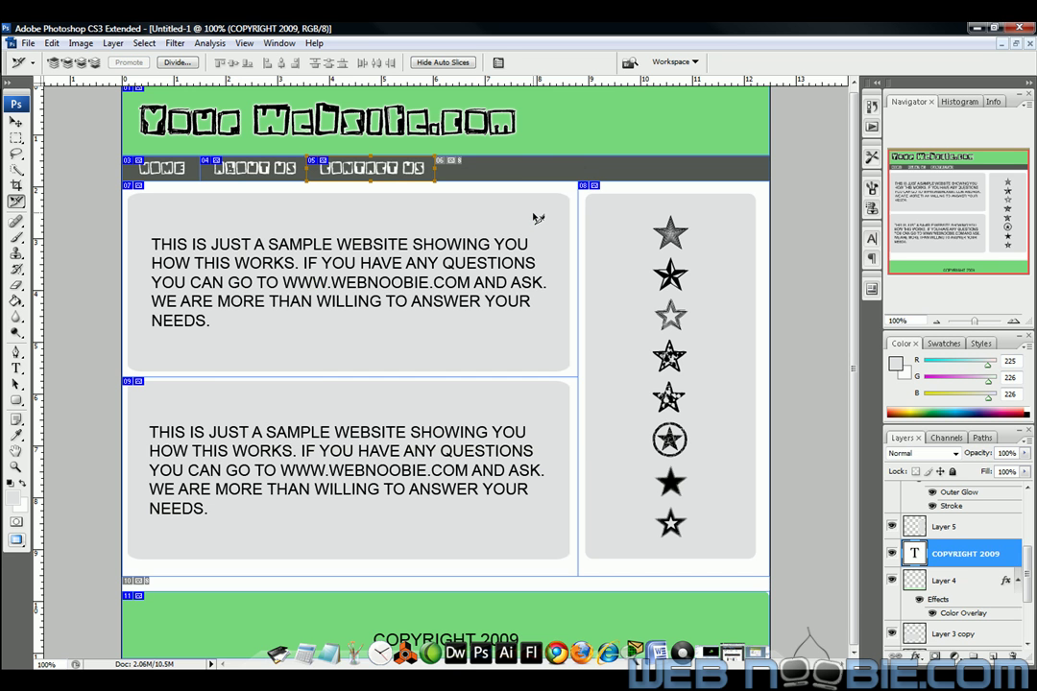
{"action": "double_click", "coordinate": [517, 173]}
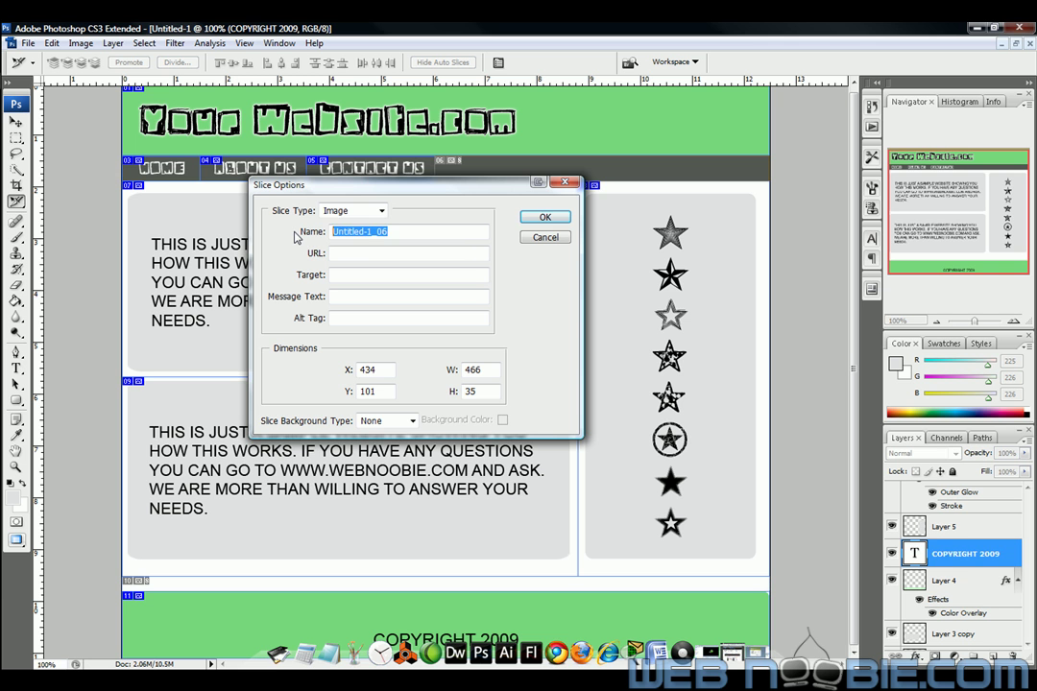
{"action": "type", "text": "gray title bar right"}
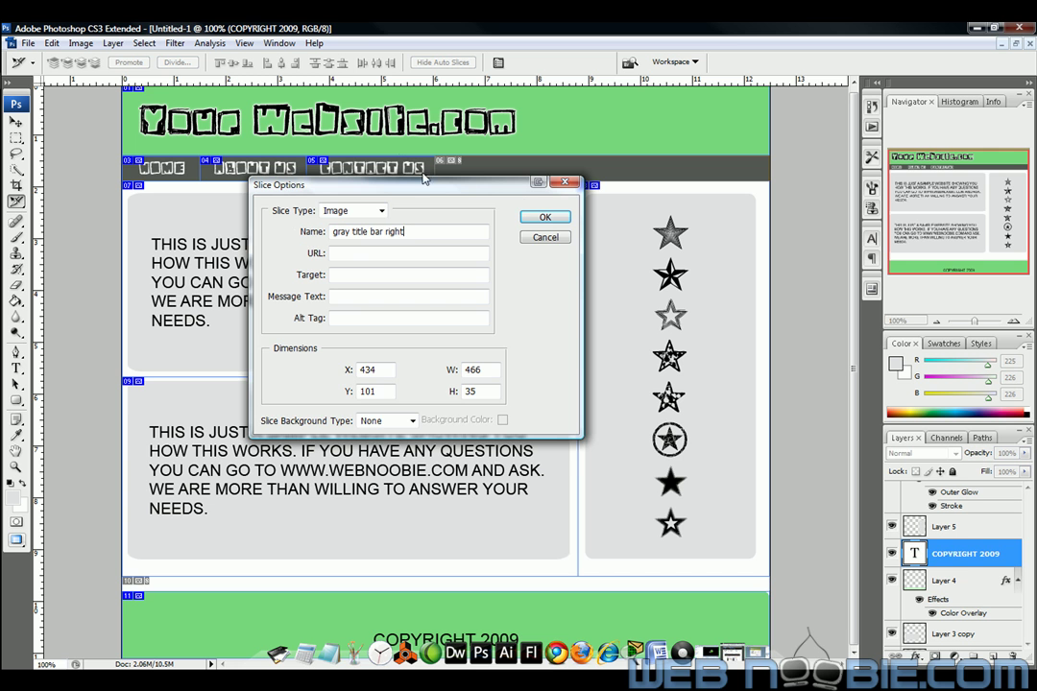
{"action": "left_click", "coordinate": [544, 217]}
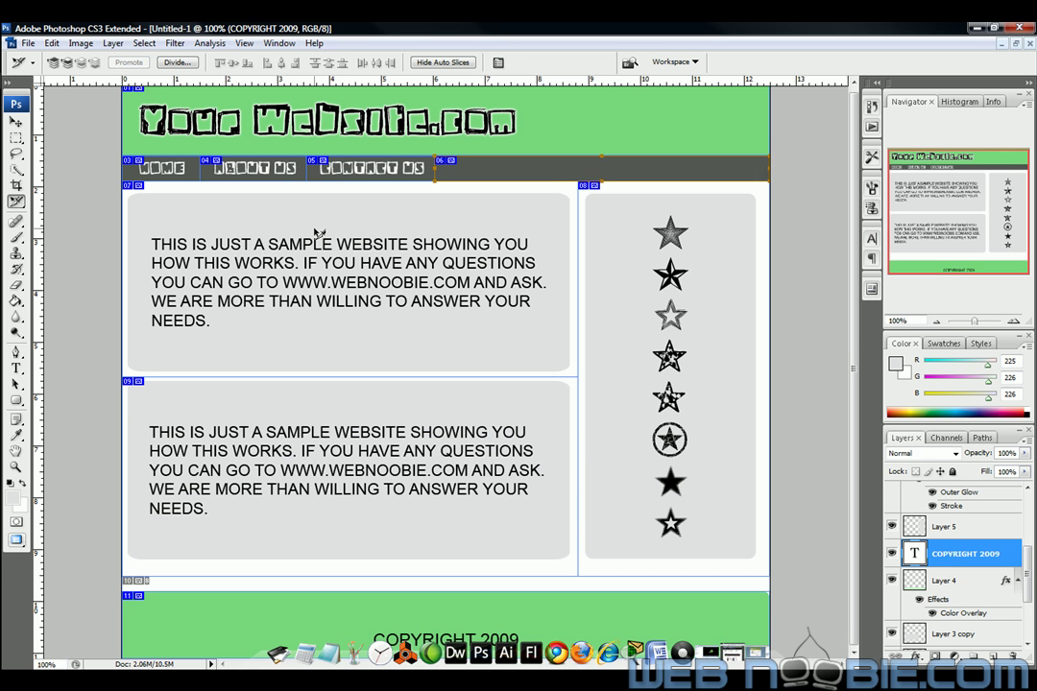
Name the upper and lower text-box slices 'first content' and 'second content'
{"action": "double_click", "coordinate": [317, 234]}
{"action": "left_click_drag", "start_coordinate": [407, 238], "coordinate": [268, 235]}
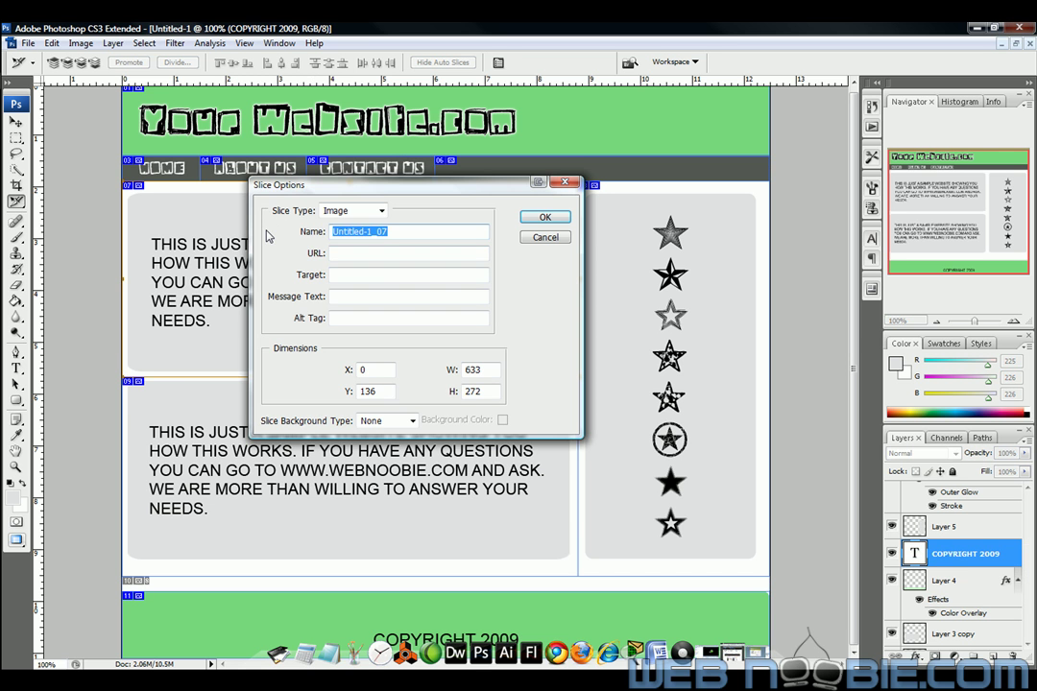
{"action": "type", "text": "first content"}
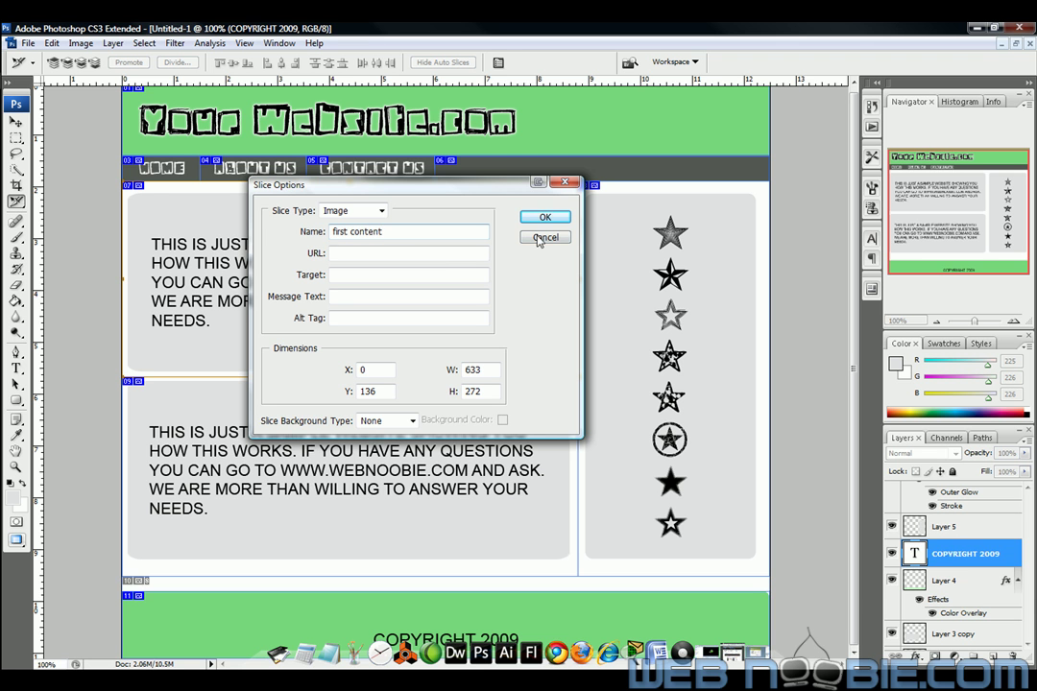
{"action": "key", "text": "Return"}
{"action": "double_click", "coordinate": [405, 419]}
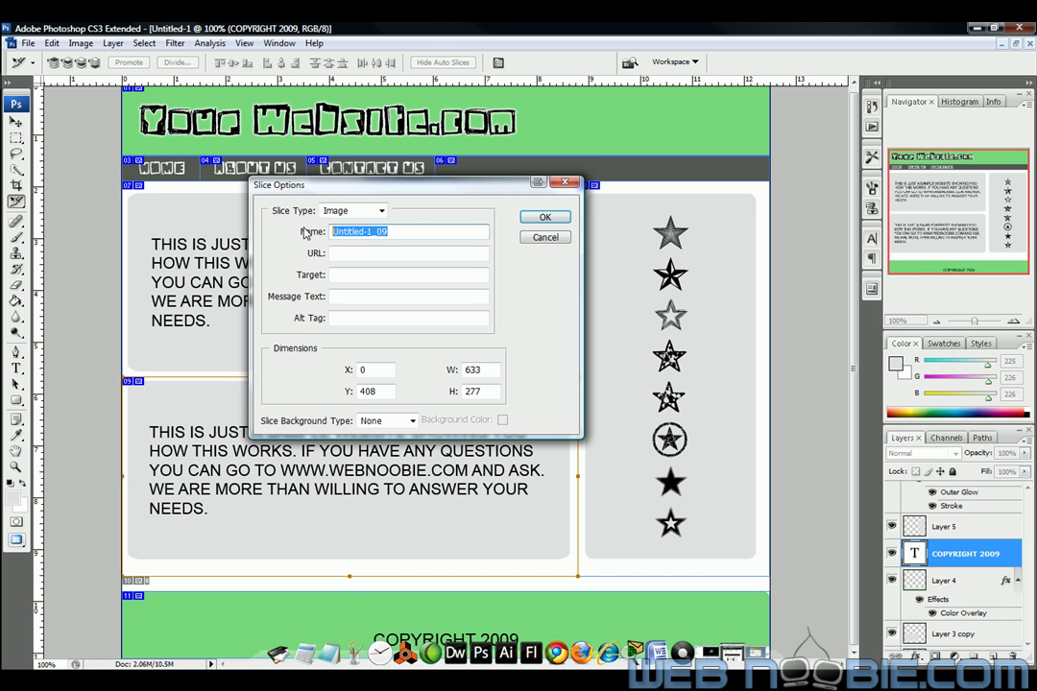
{"action": "type", "text": "second c"}
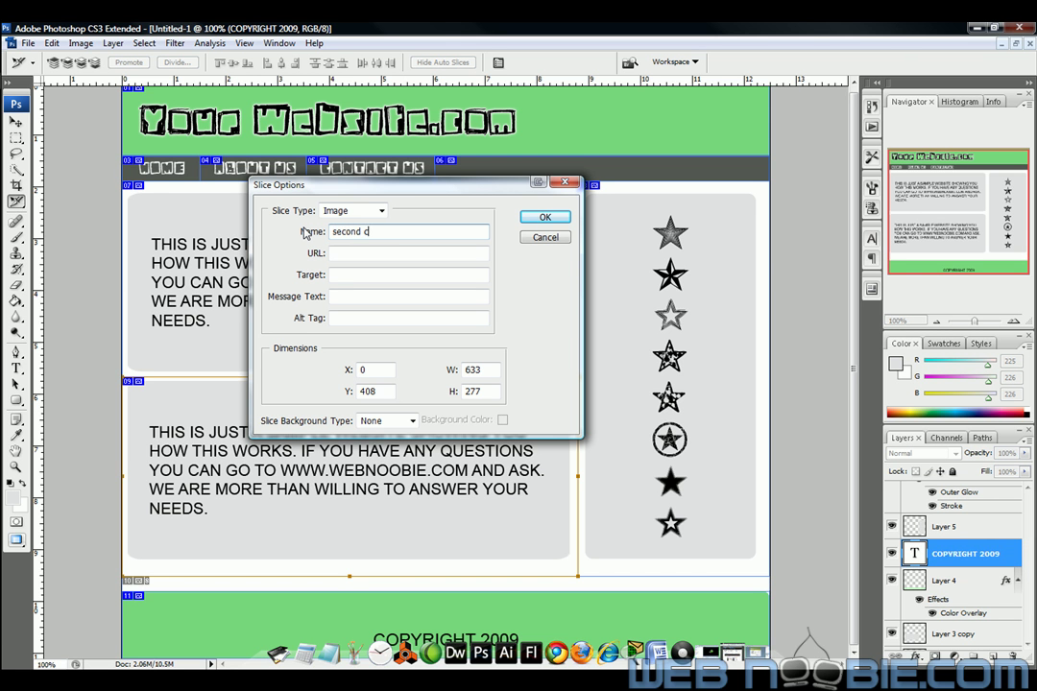
{"action": "type", "text": "ontent"}
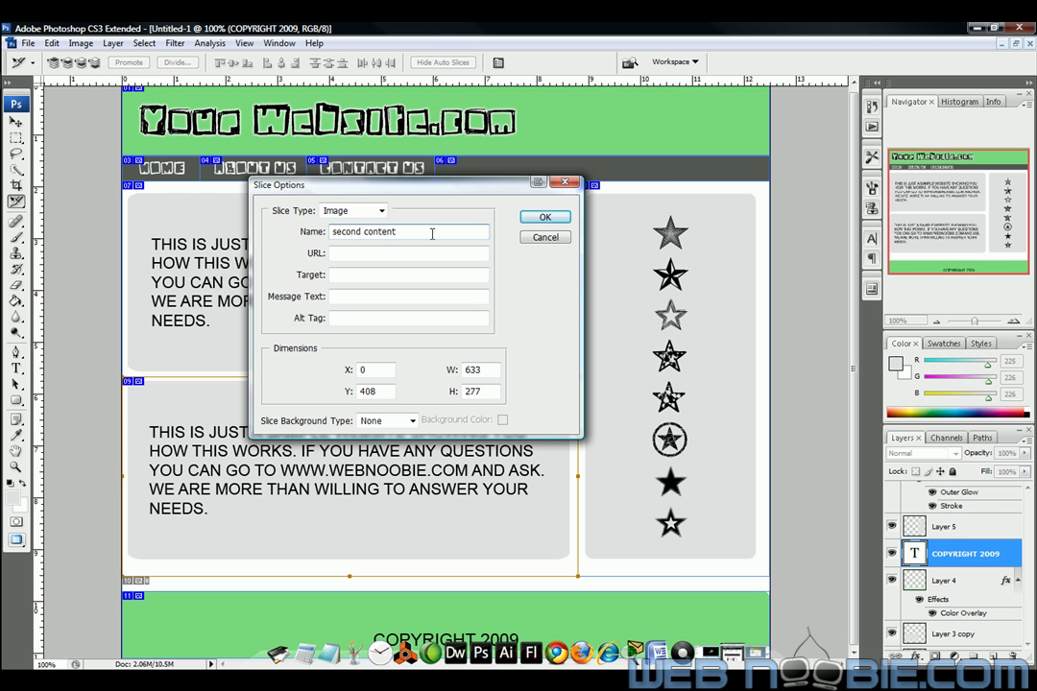
{"action": "left_click", "coordinate": [555, 217]}
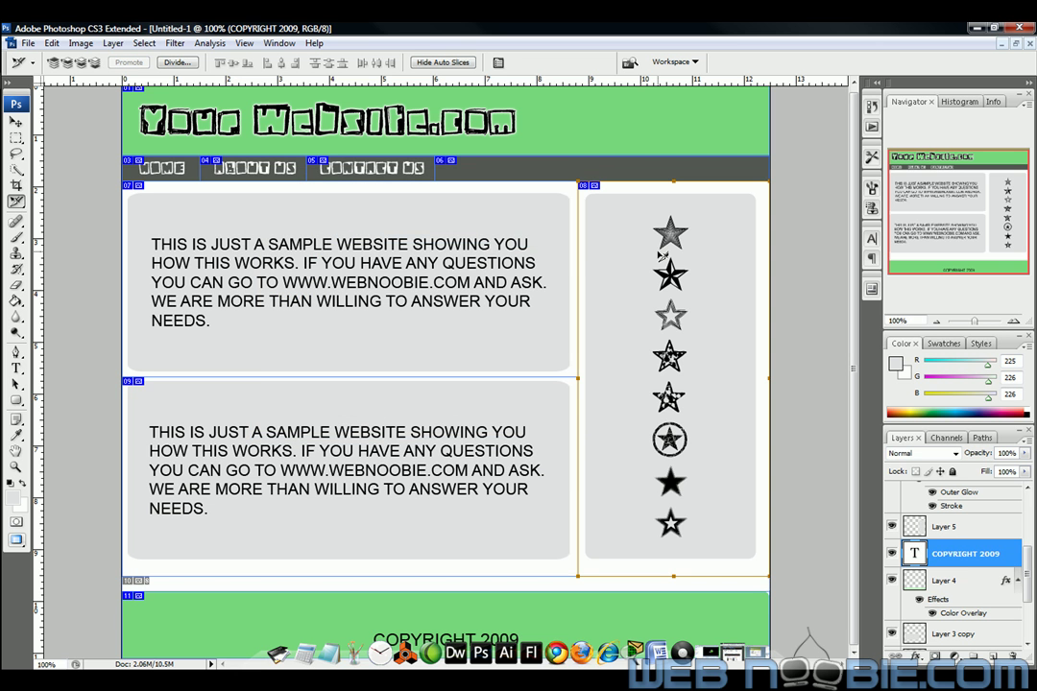
Name the star sidebar slice 'third content'
{"action": "double_click", "coordinate": [597, 259]}
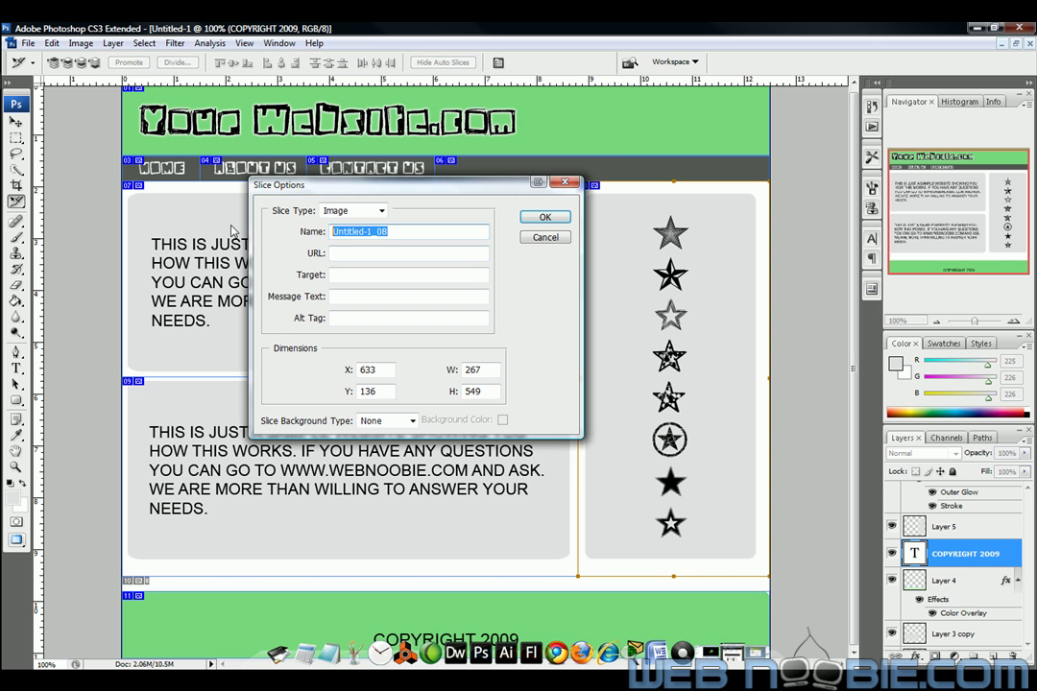
{"action": "type", "text": "third content"}
{"action": "key", "text": "Return"}
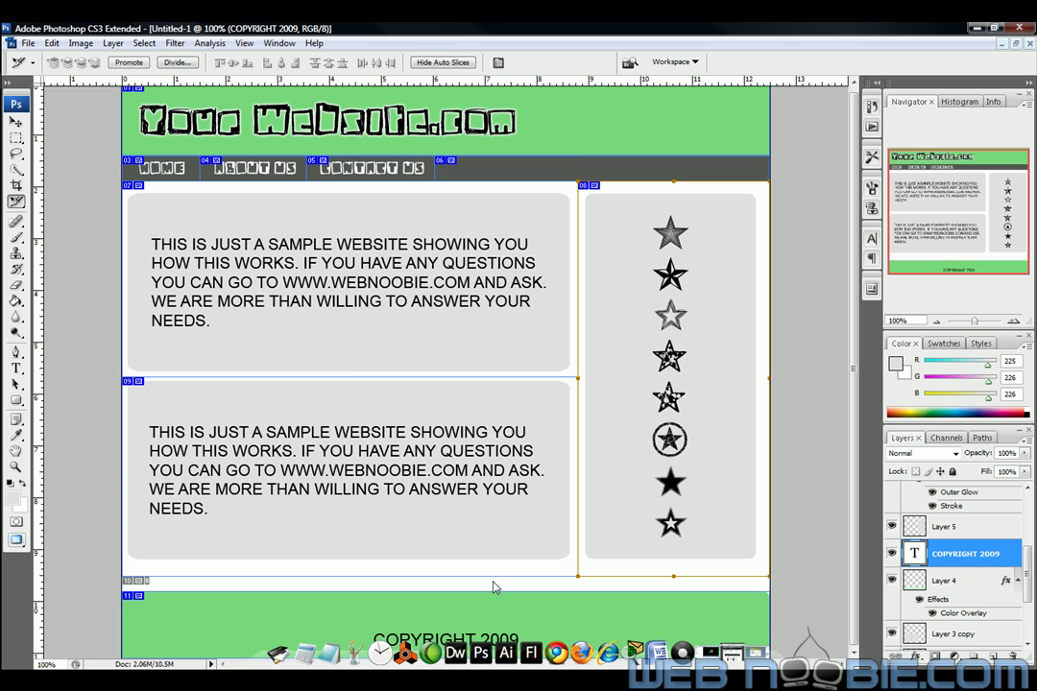
{"action": "double_click", "coordinate": [494, 586]}
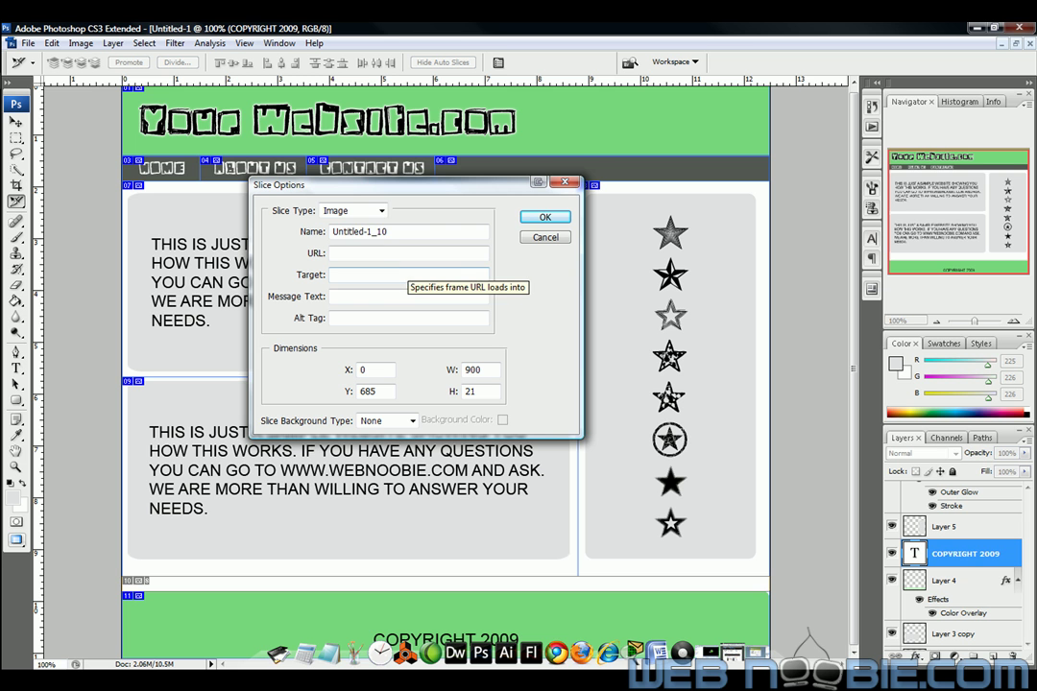
Set the white-space slice to No Image with cell text 'This was the no image white space'
{"action": "left_click", "coordinate": [381, 213]}
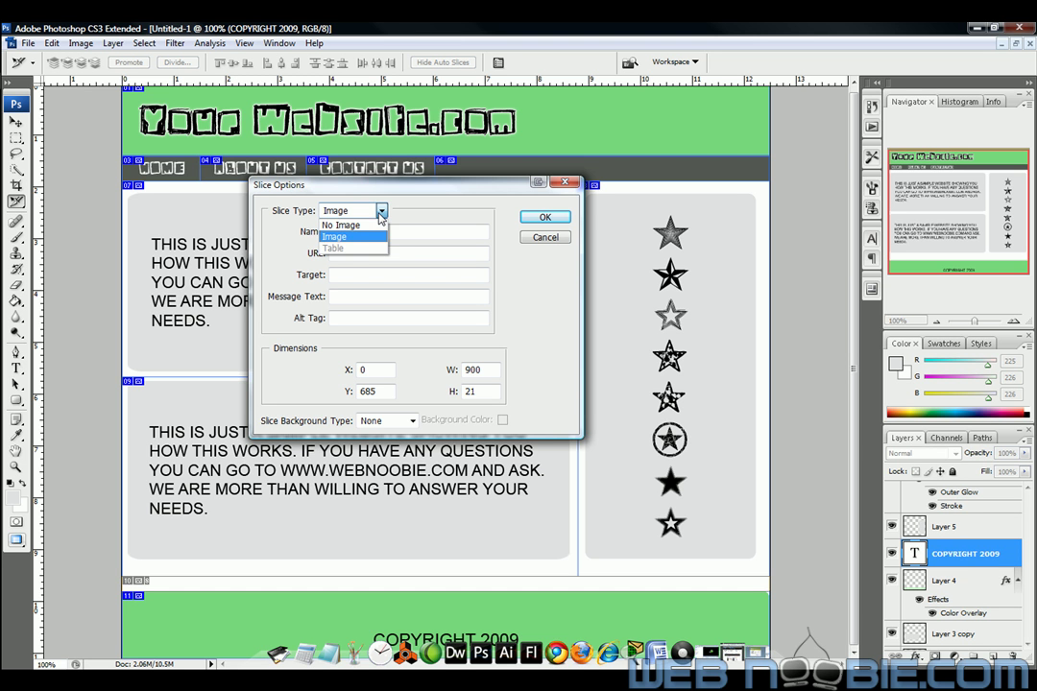
{"action": "left_click", "coordinate": [378, 225]}
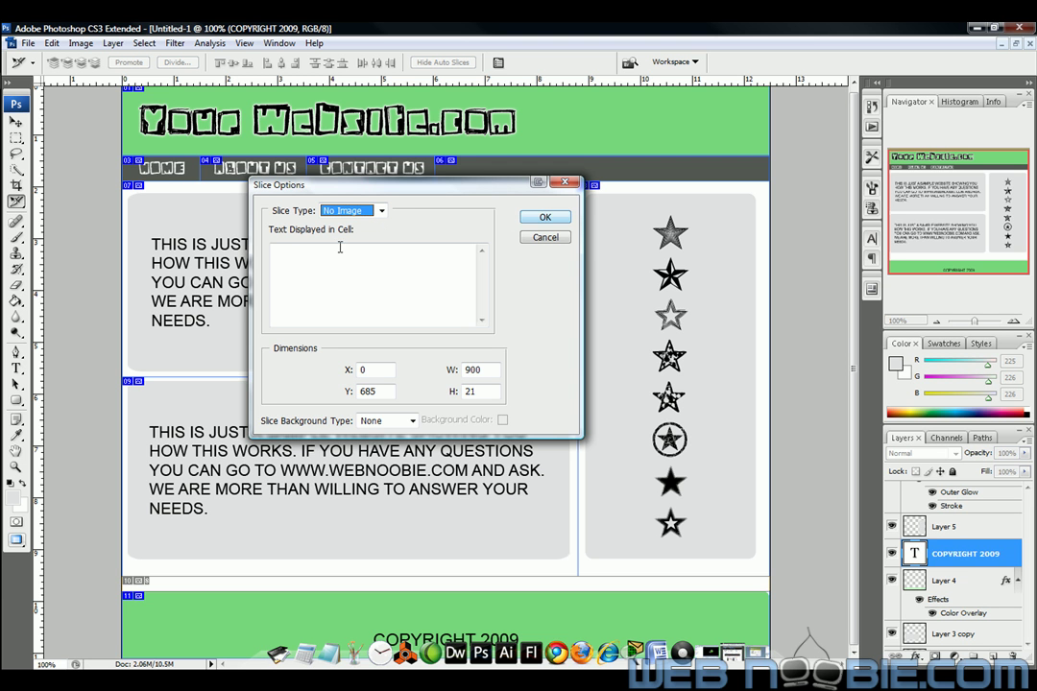
{"action": "left_click", "coordinate": [342, 251]}
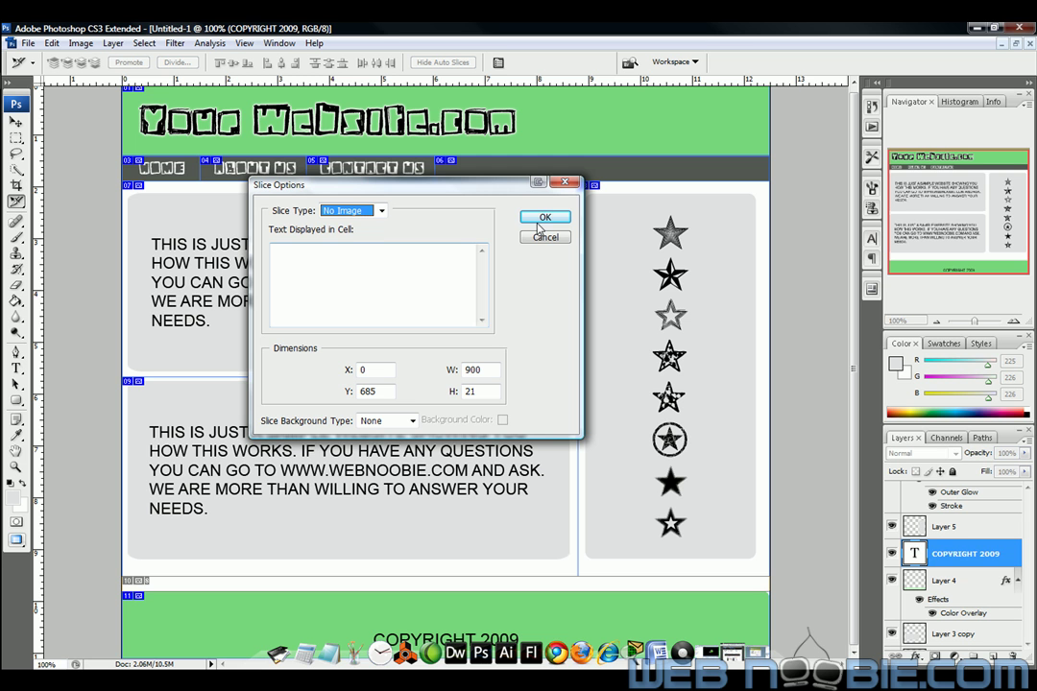
{"action": "left_click", "coordinate": [345, 259]}
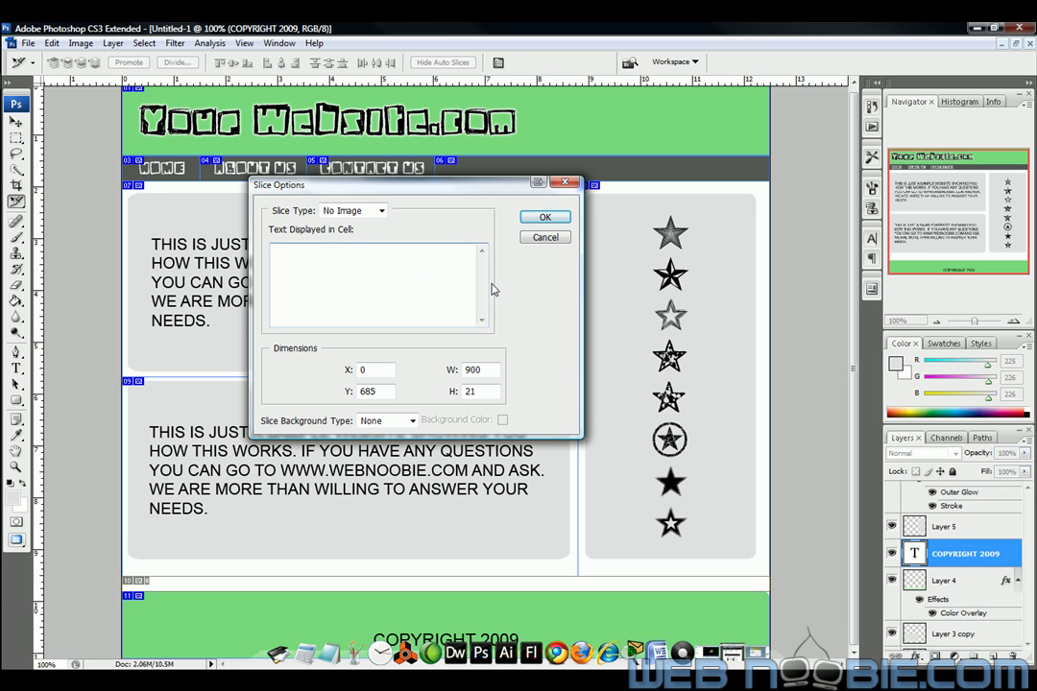
{"action": "type", "text": "This was the no image white space"}
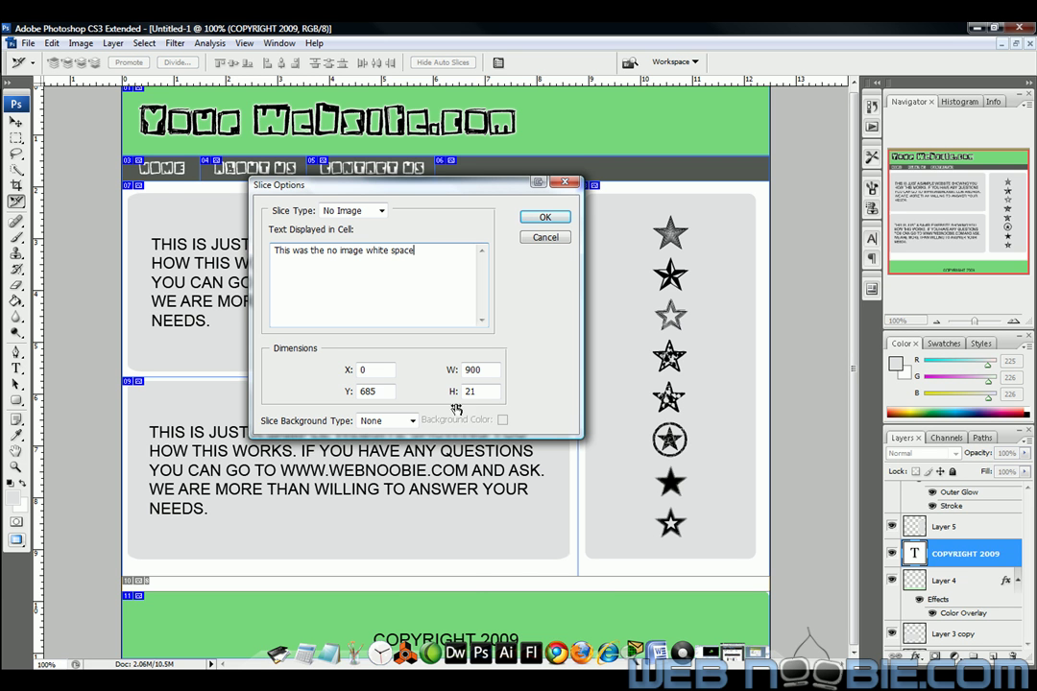
Confirm the No Image settings and rename the 900 × 94 footer slice to 'footer'
{"action": "left_click", "coordinate": [544, 219]}
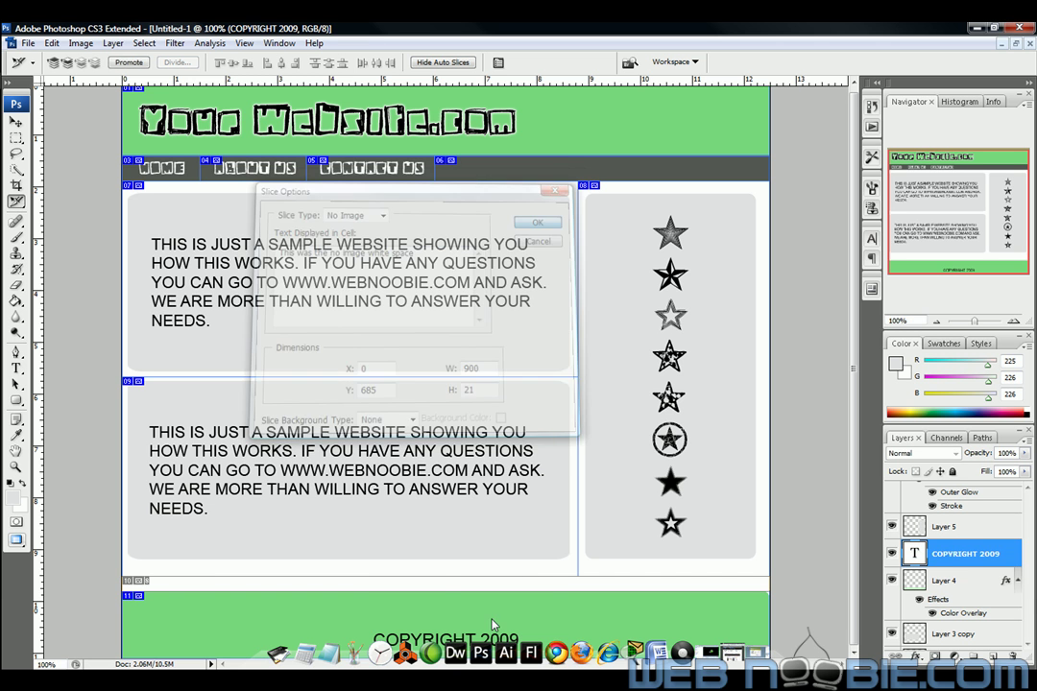
{"action": "double_click", "coordinate": [543, 608]}
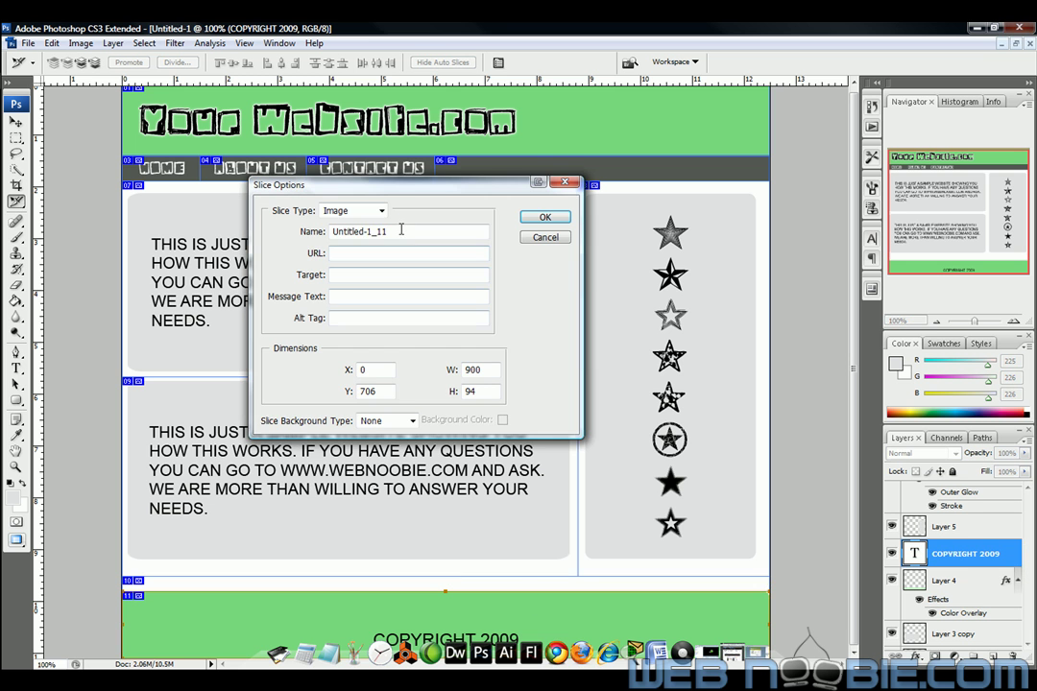
{"action": "type", "text": "footer"}
{"action": "key", "text": "Return"}
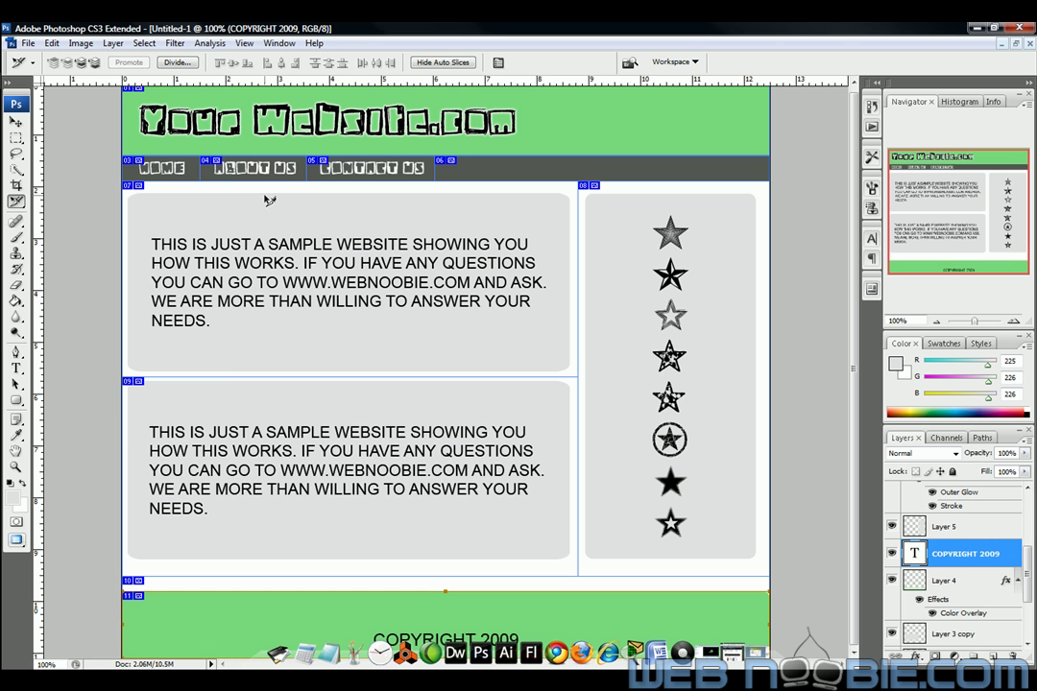
Open the File menu to reach Save for Web & Devices
{"action": "left_click", "coordinate": [28, 43]}
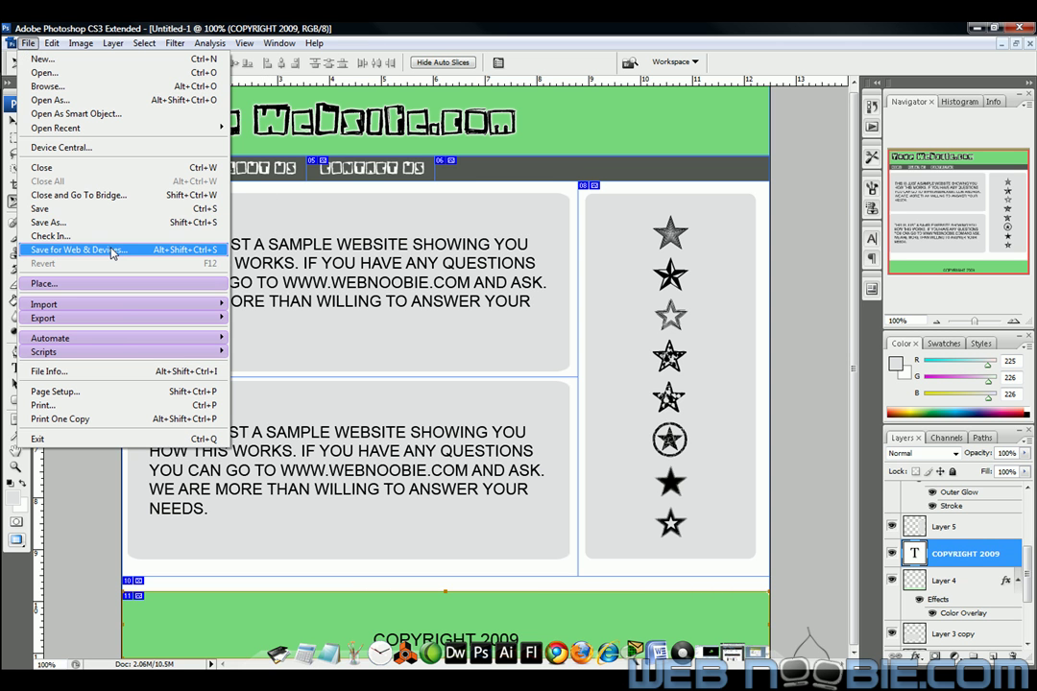